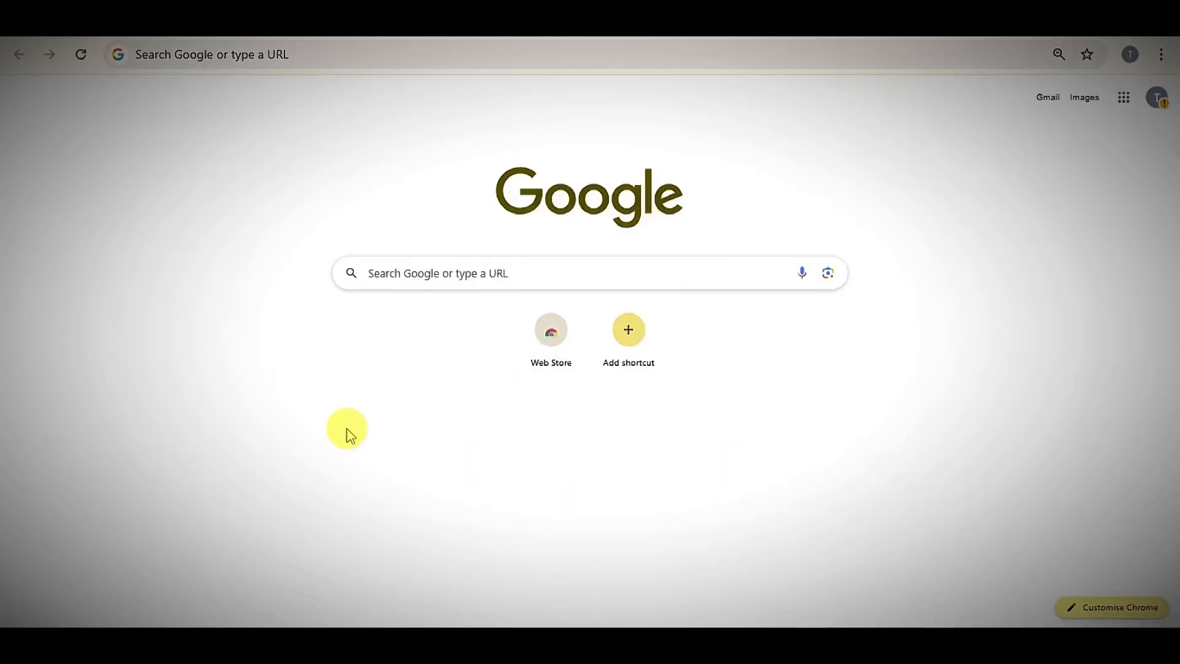
- Search Google for "meta ai"
left_click(440, 271)
type("meta ai")
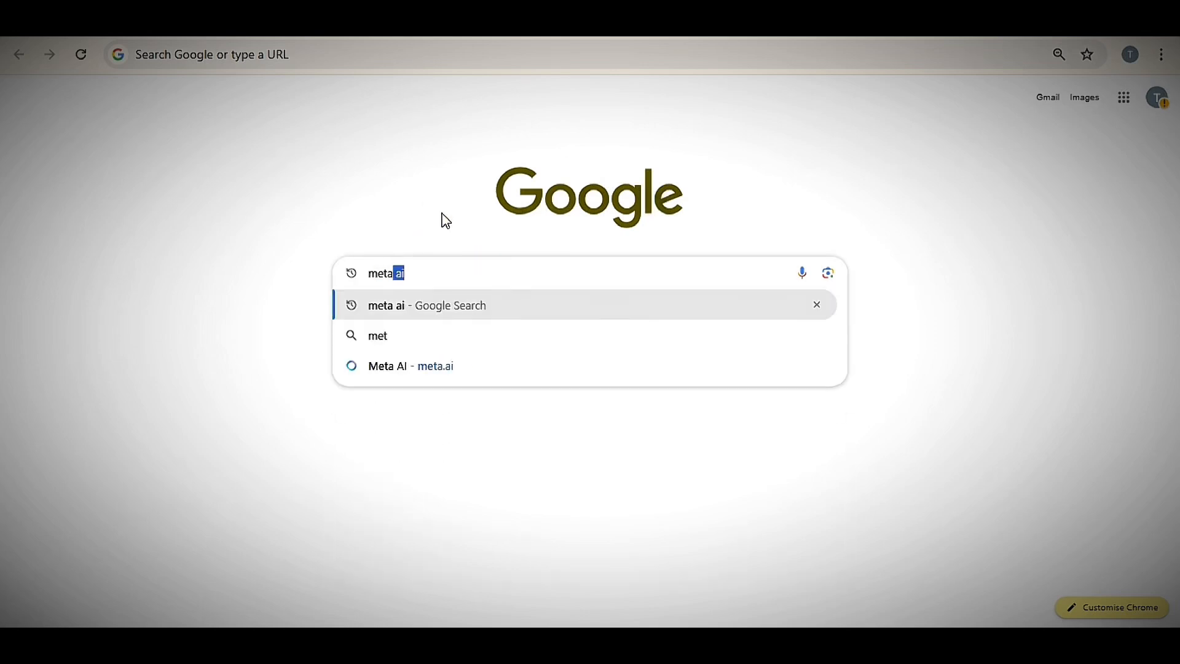
key("Return")
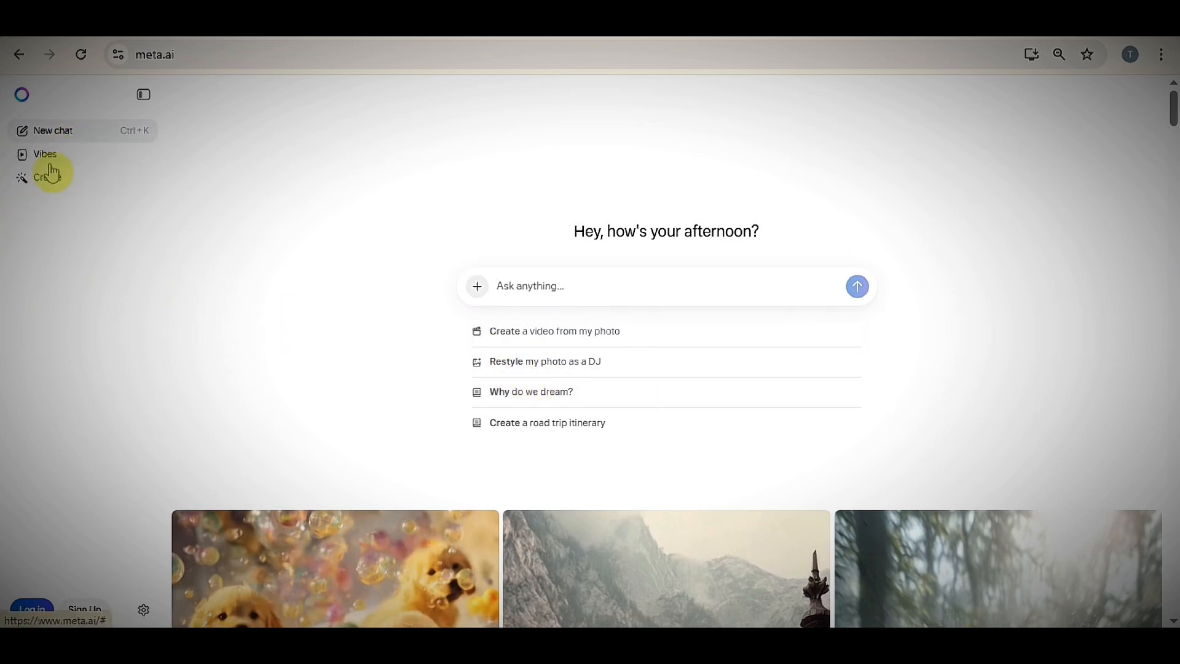
- Open the Create area of Meta AI, log in with an email address and continue past the Vibes introduction
left_click(59, 180)
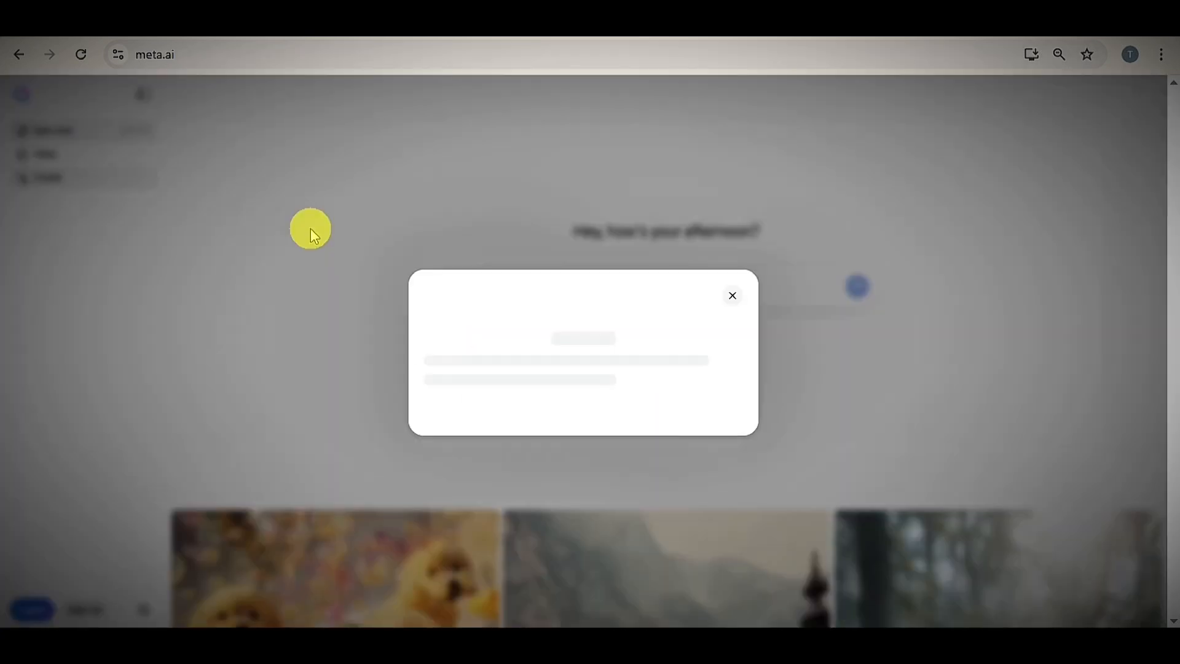
left_click(676, 407)
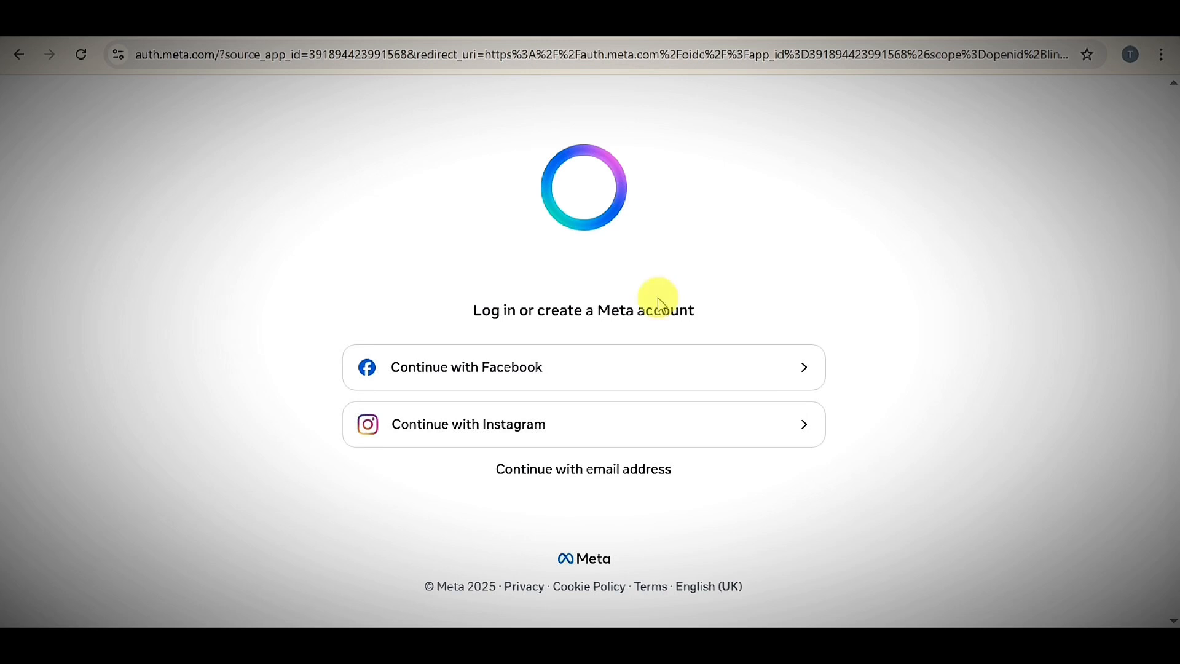
left_click(599, 479)
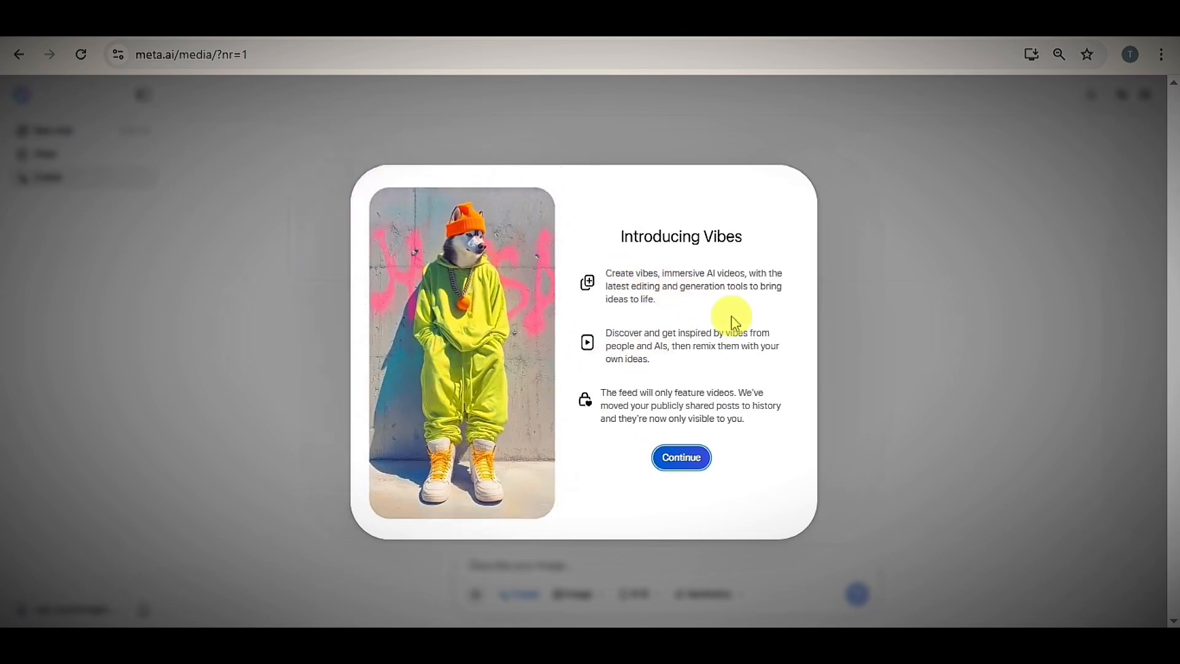
left_click(688, 458)
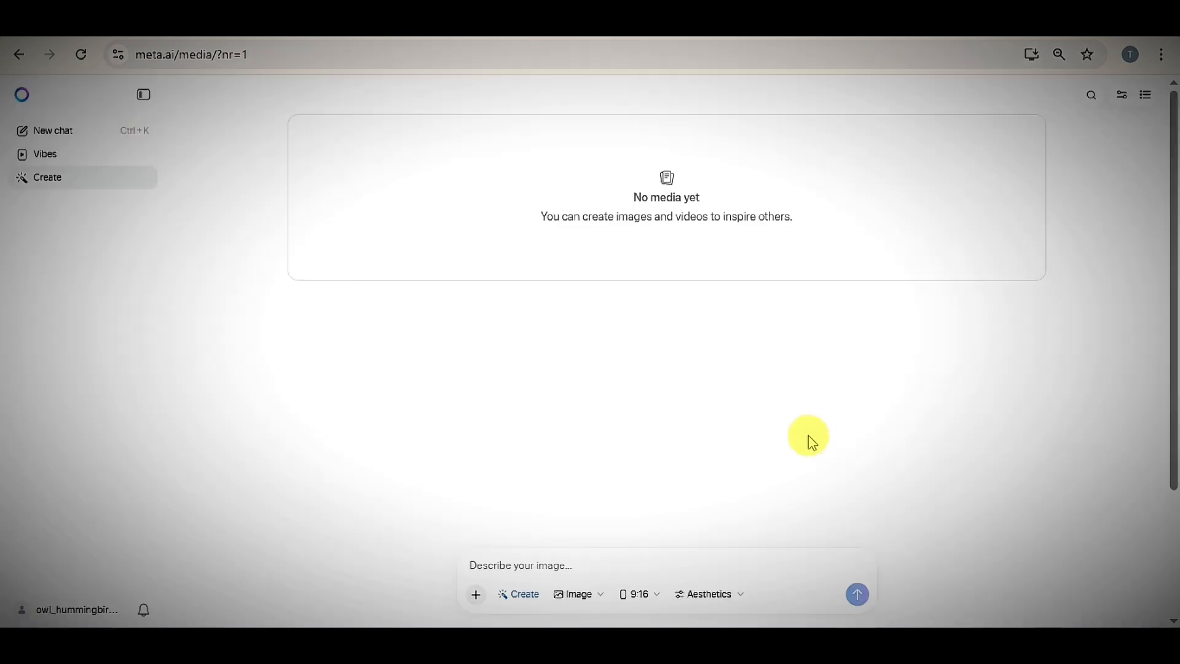
- Examine the available media types, aspect ratios and aesthetics settings for new creations
left_click(598, 604)
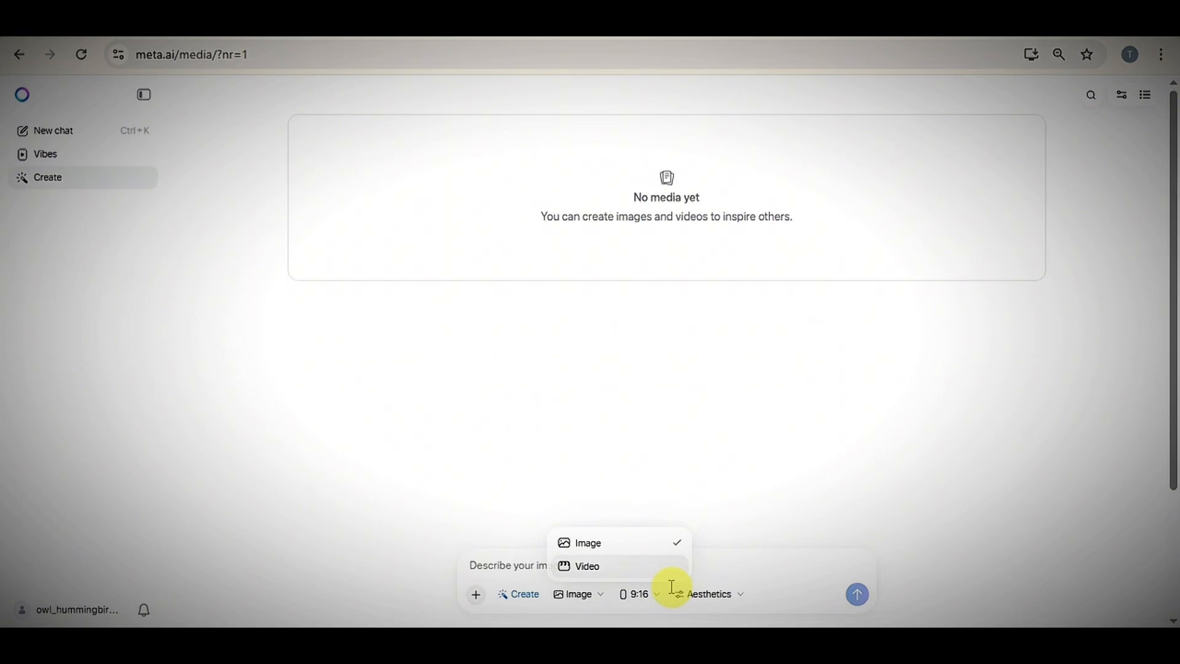
left_click(653, 599)
left_click(644, 596)
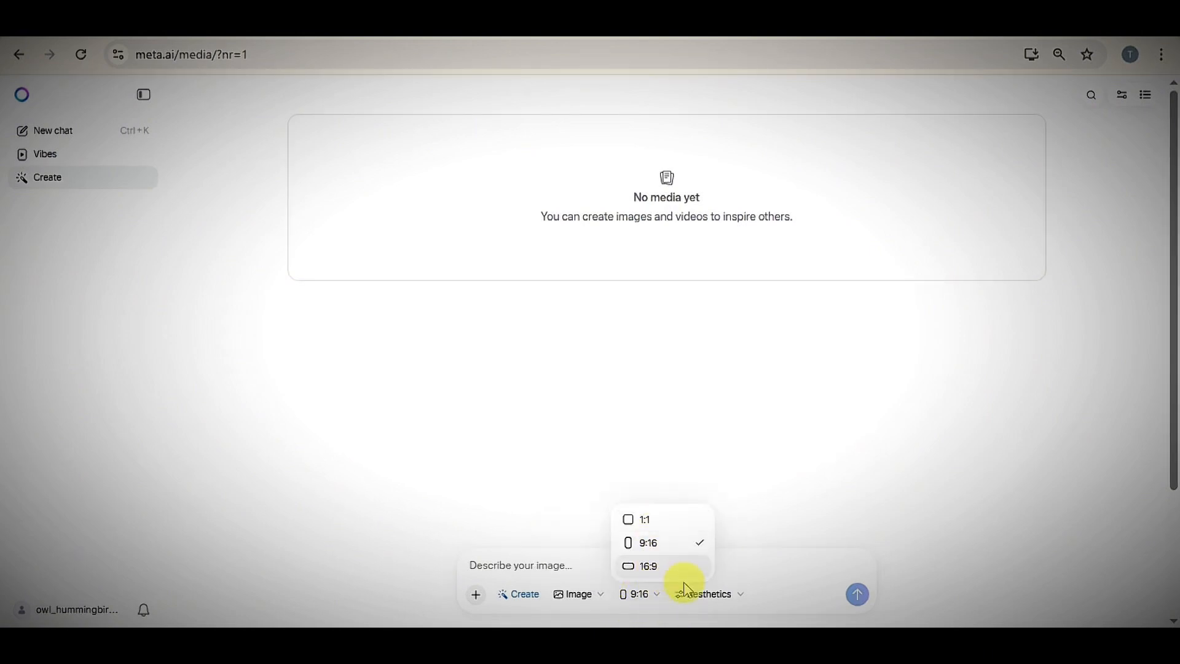
left_click(711, 596)
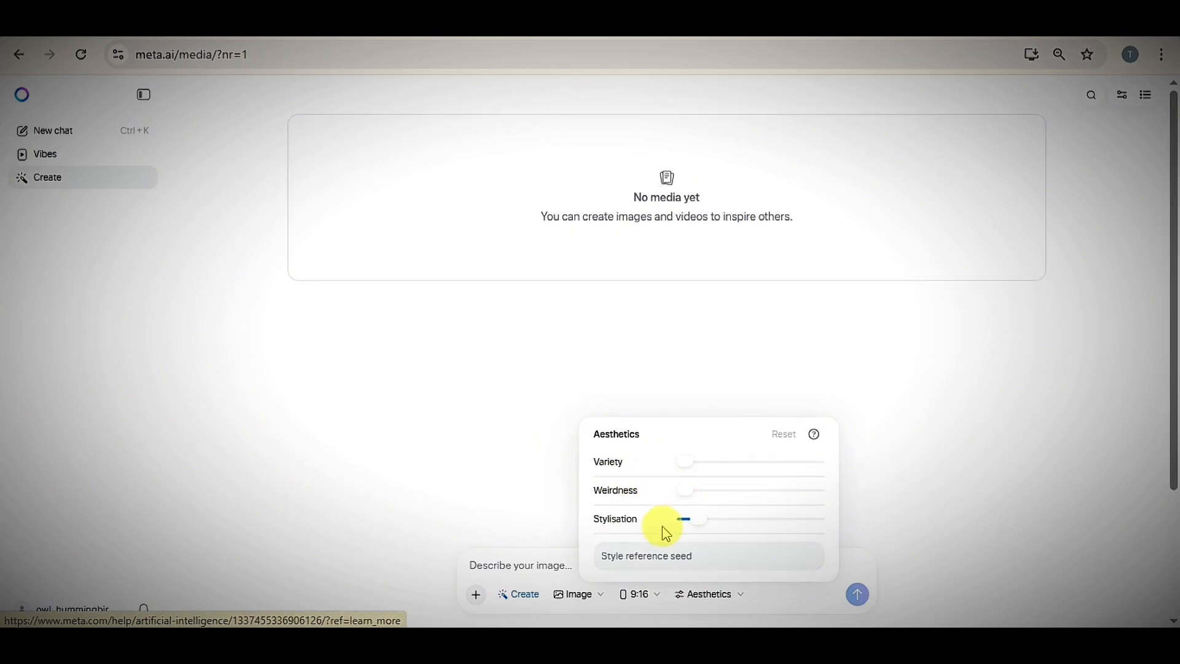
left_click(413, 416)
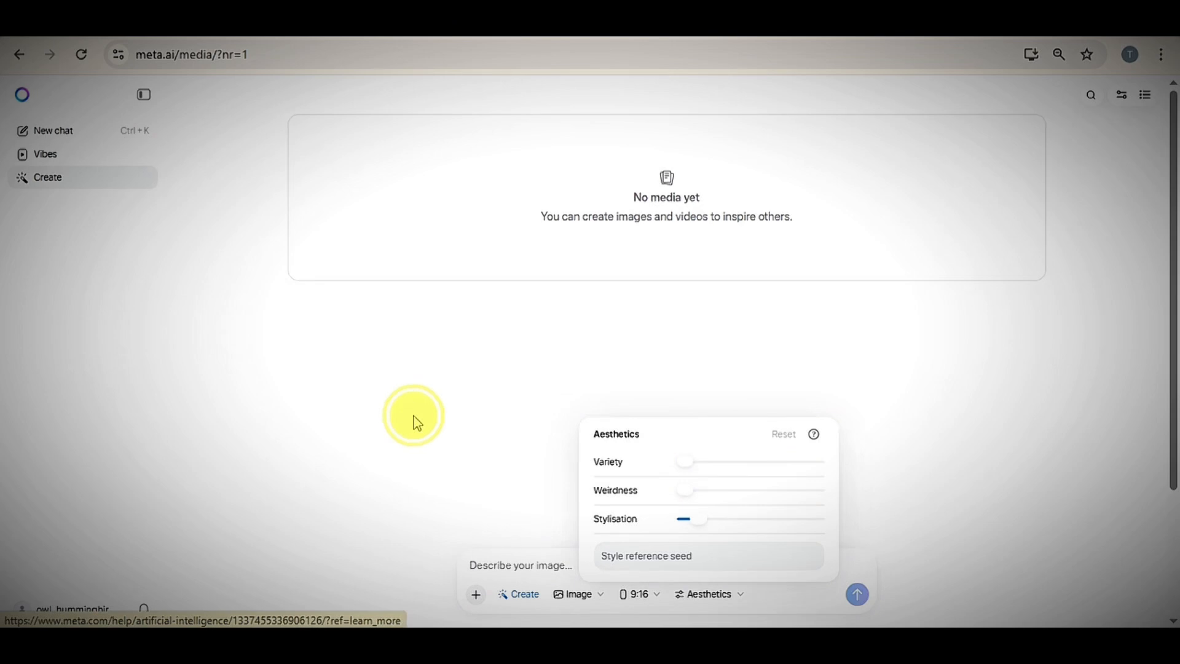
left_click(416, 423)
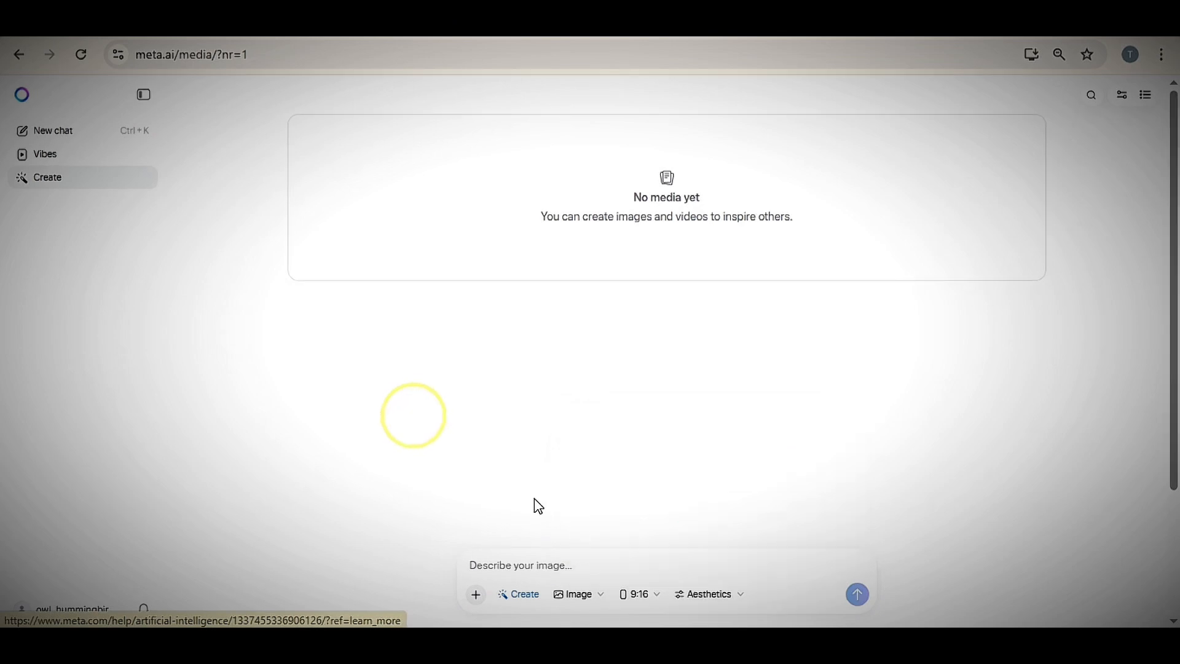
- Generate 16:9 images from the pasted prompt about a lone woman in a tattered tech-jacket tending glowing fruit in a ruined orchard
left_click(584, 559)
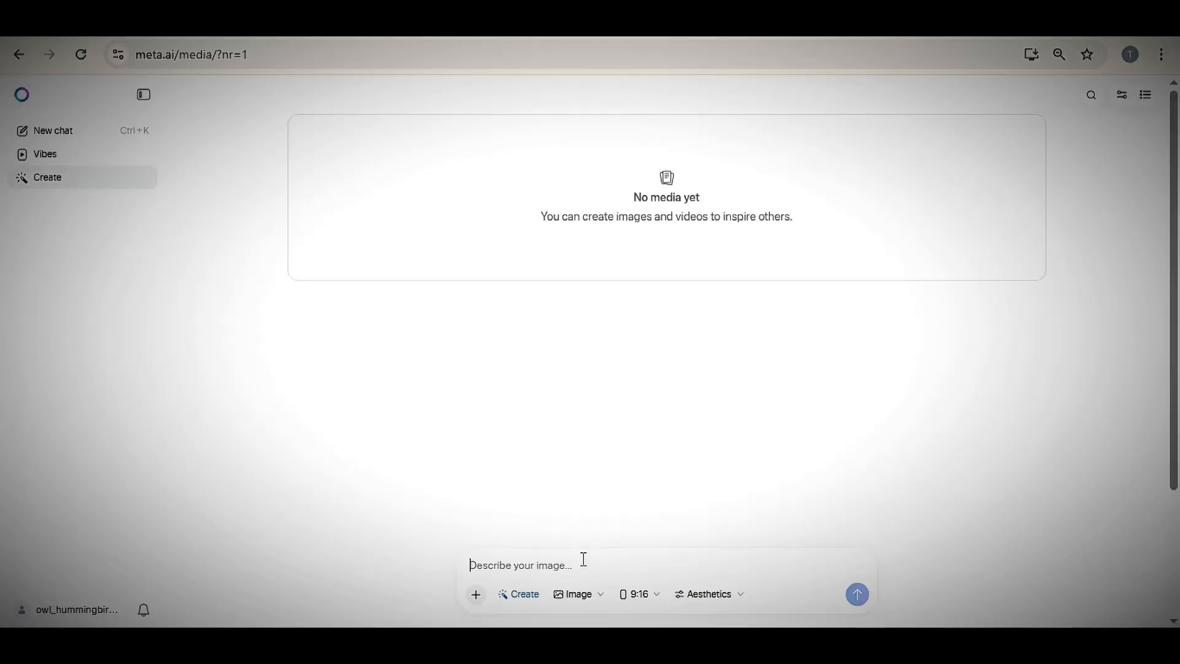
right_click(584, 559)
left_click(677, 367)
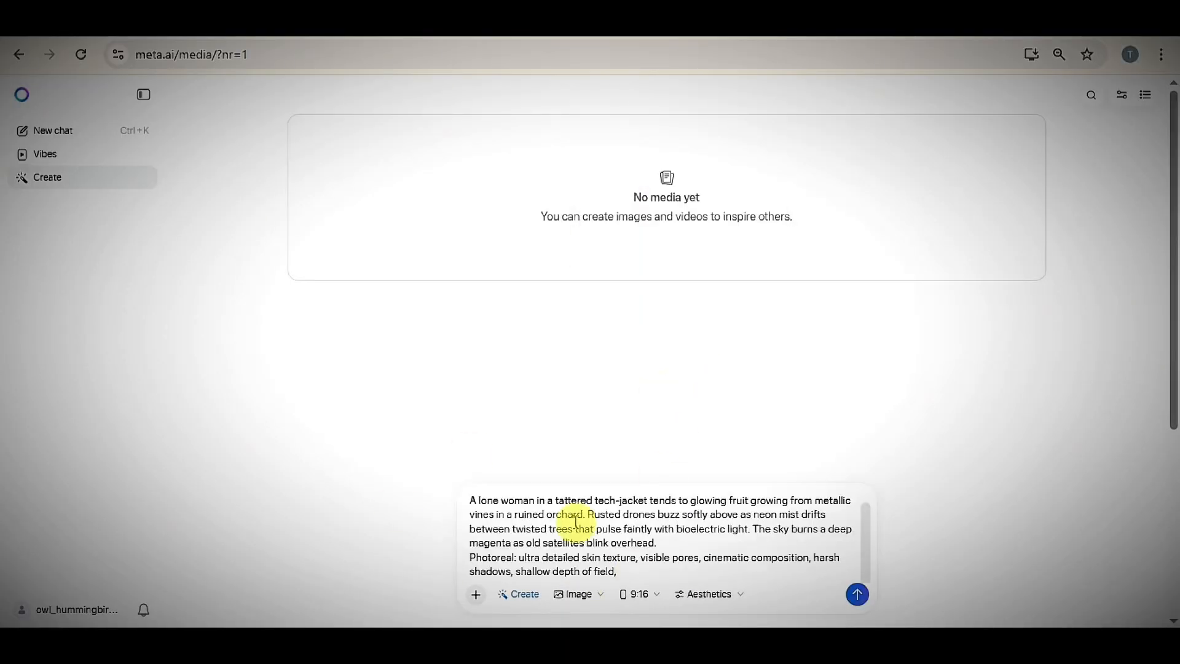
left_click(636, 595)
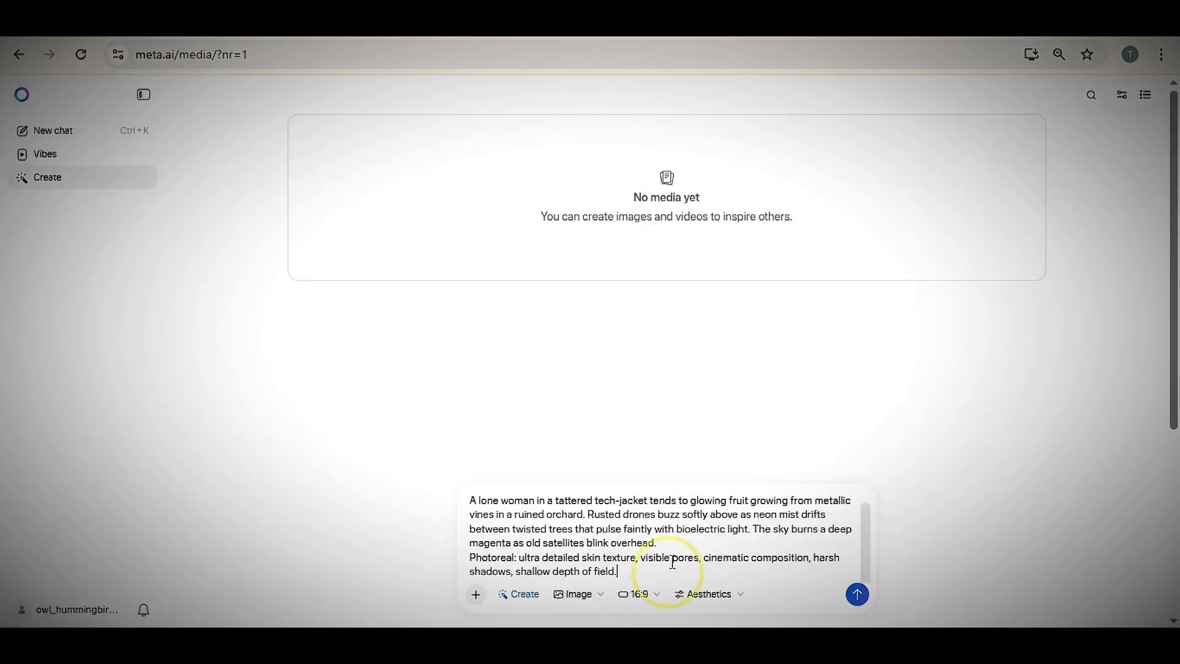
left_click(732, 606)
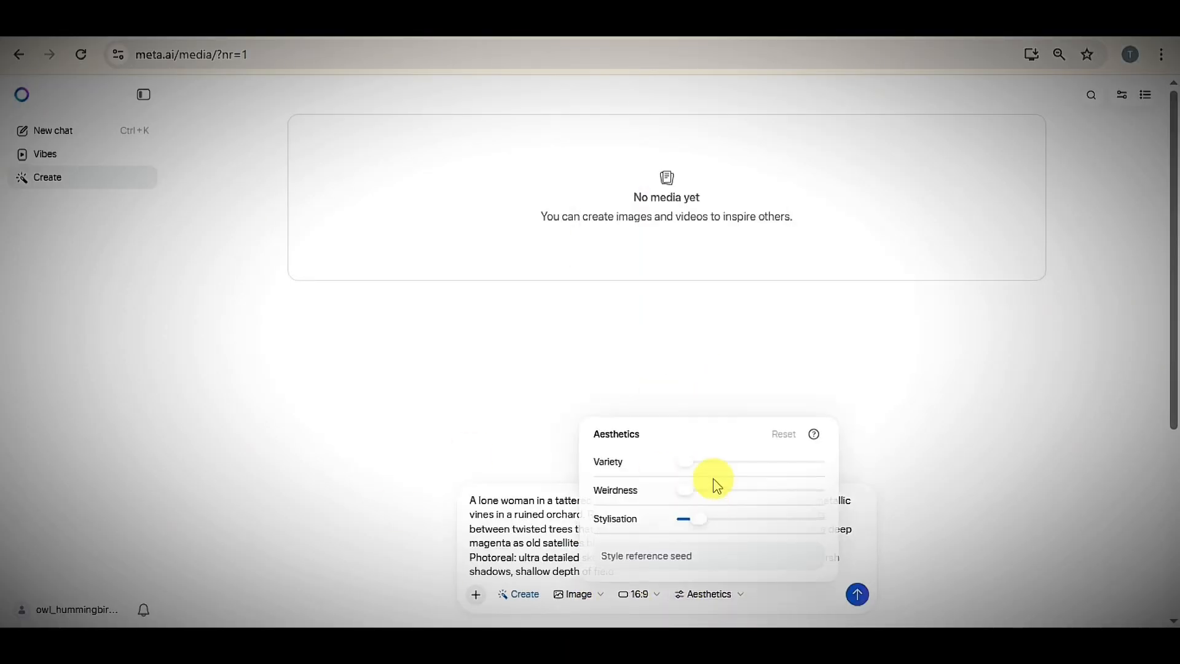
left_click(802, 608)
left_click(858, 596)
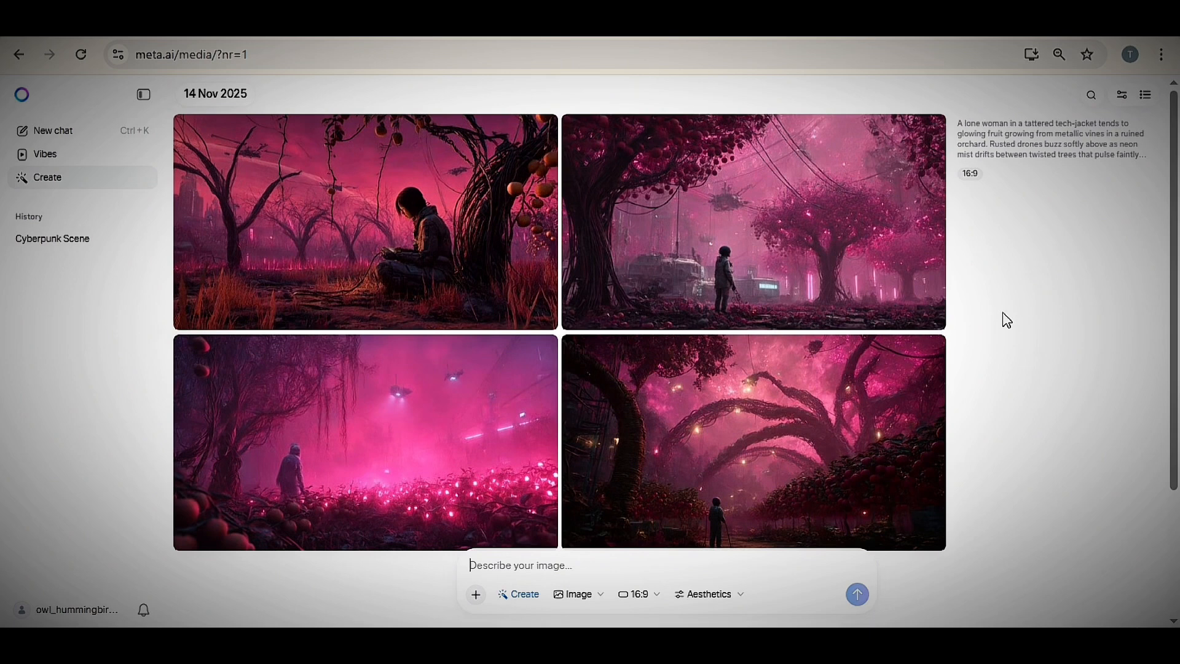
- Open the generated image of the woman seated beneath the fruit tree and download it
left_click(350, 228)
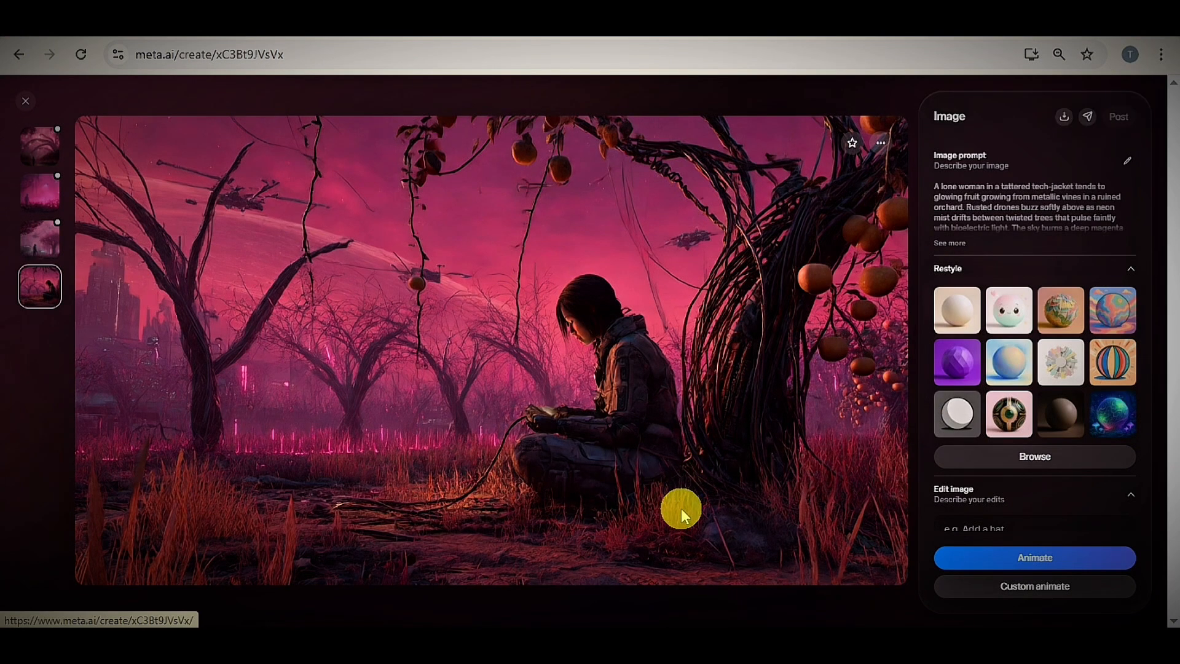
left_click(1062, 117)
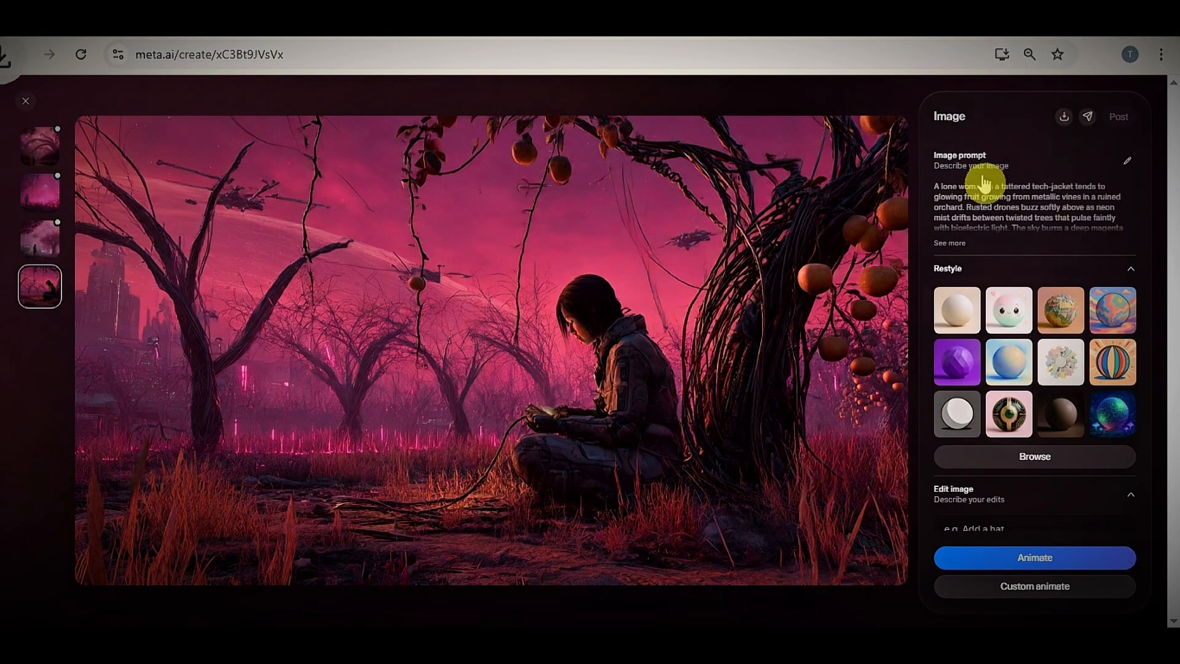
- View other generated orchard images at full size and return to the gallery
left_click(39, 147)
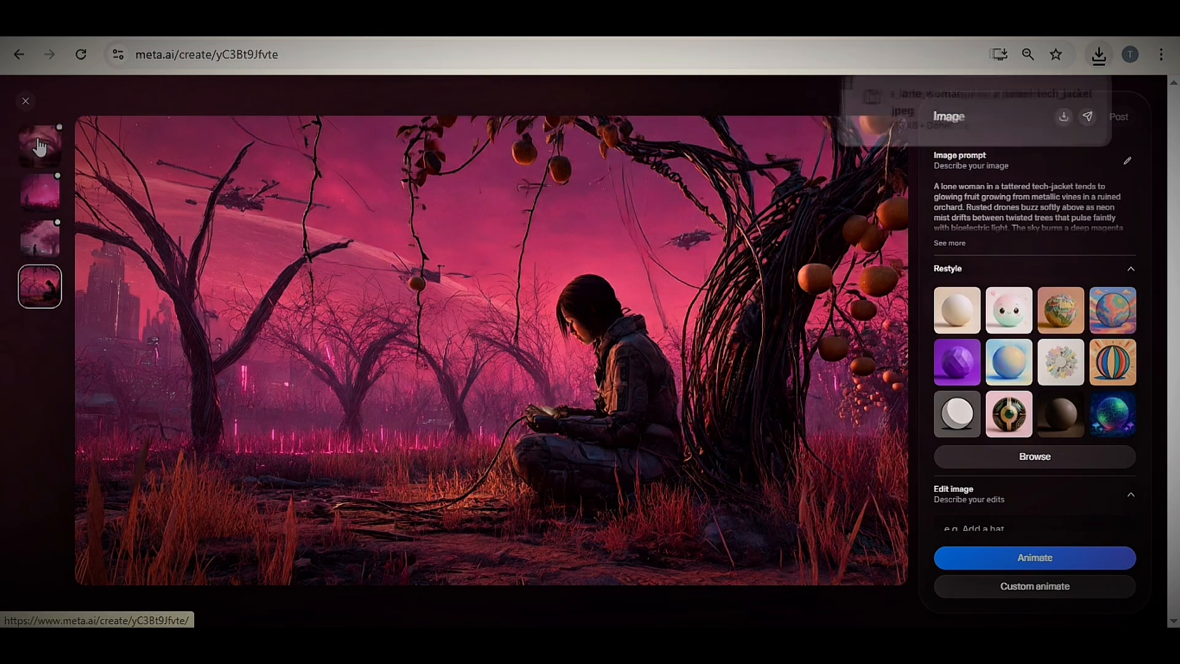
left_click(40, 152)
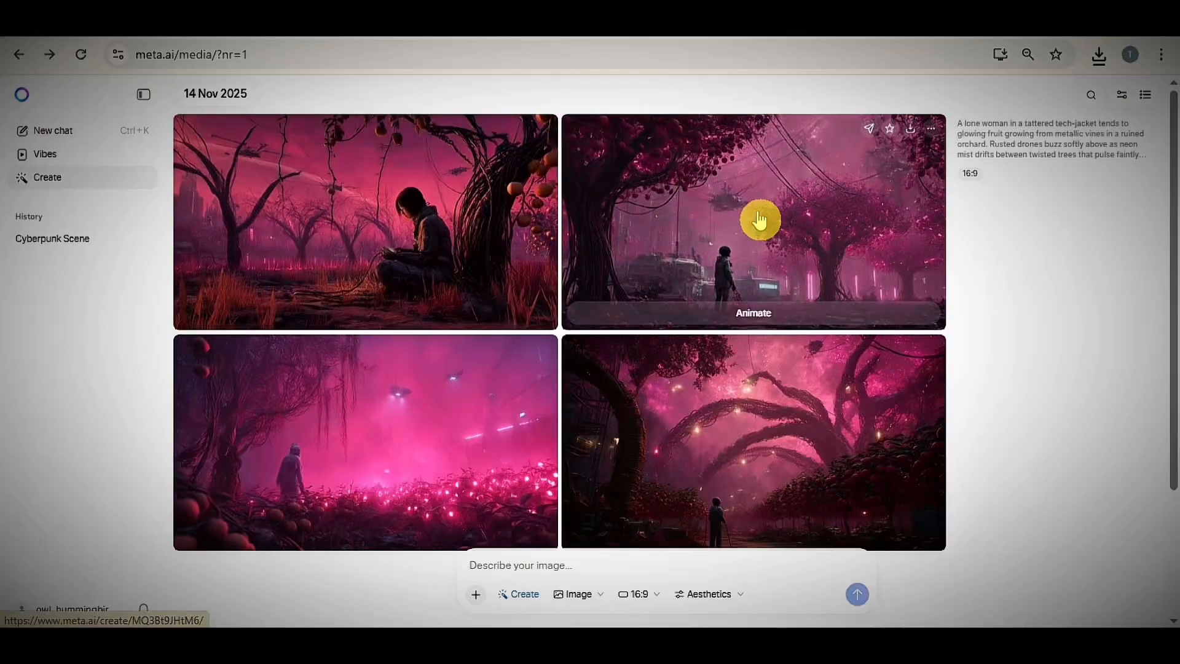
left_click(759, 220)
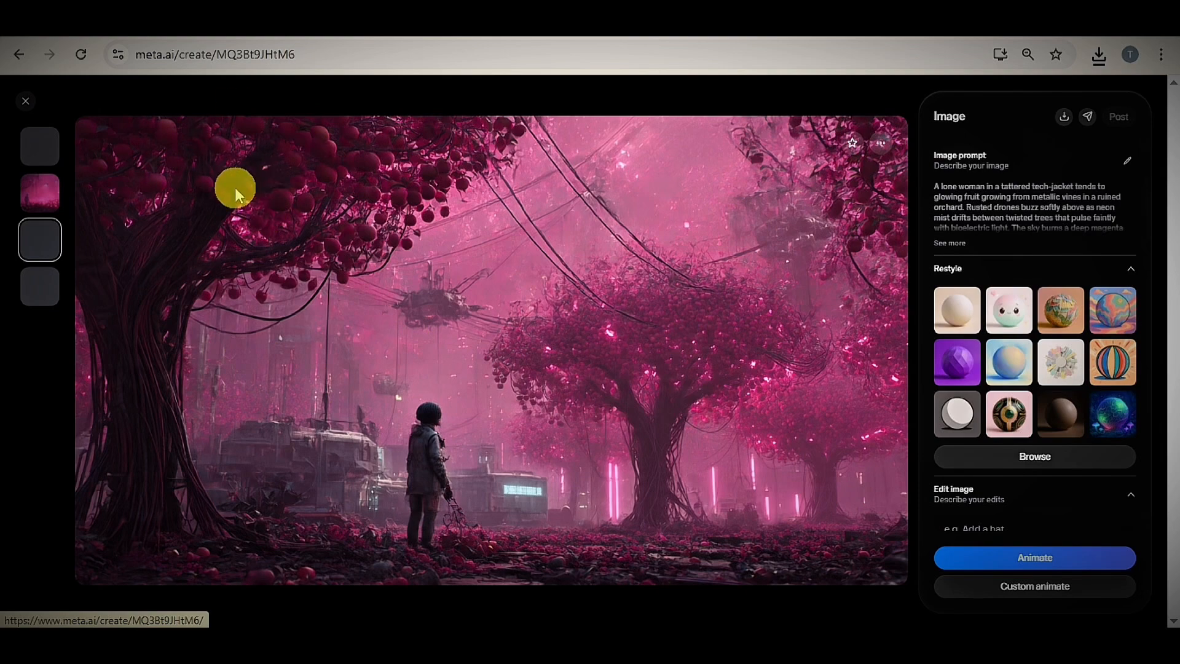
left_click(25, 101)
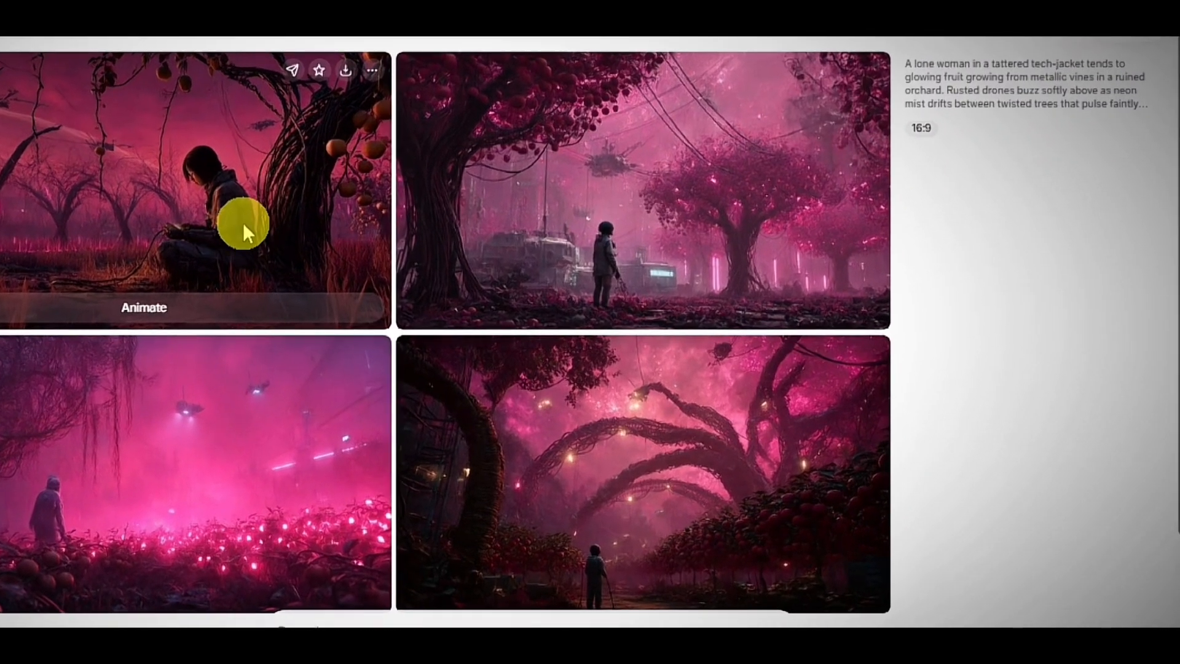
- Animate the magenta image of the seated woman, view the resulting video and download it
left_click(245, 230)
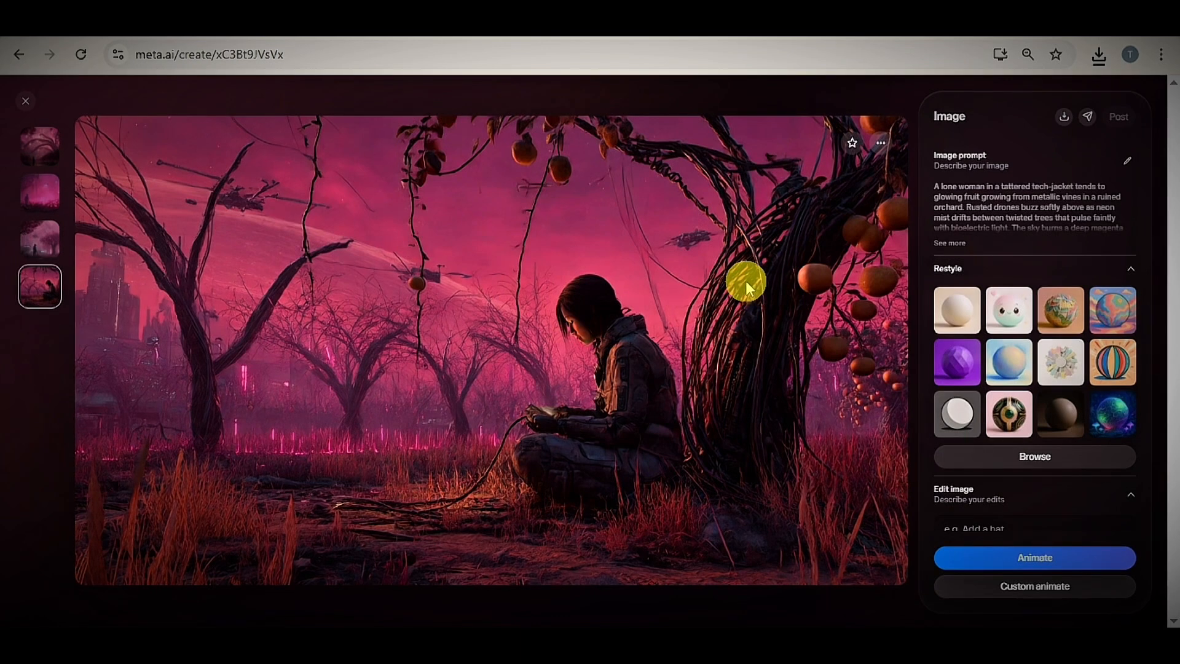
left_click(1038, 559)
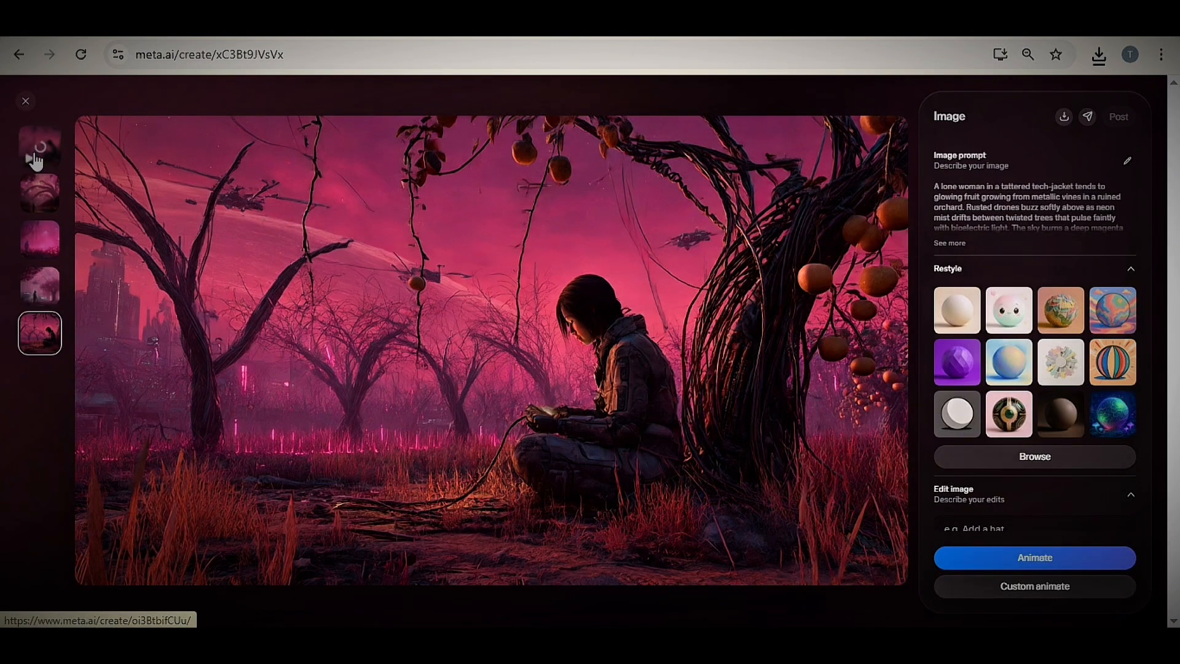
left_click(34, 158)
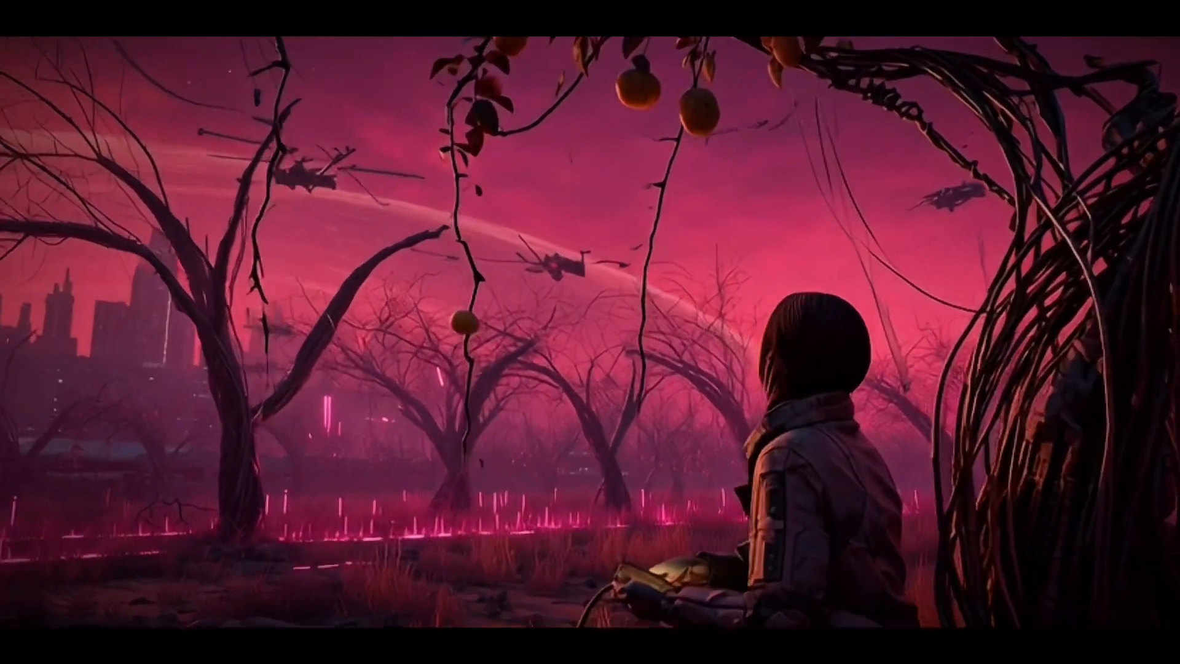
left_click(492, 362)
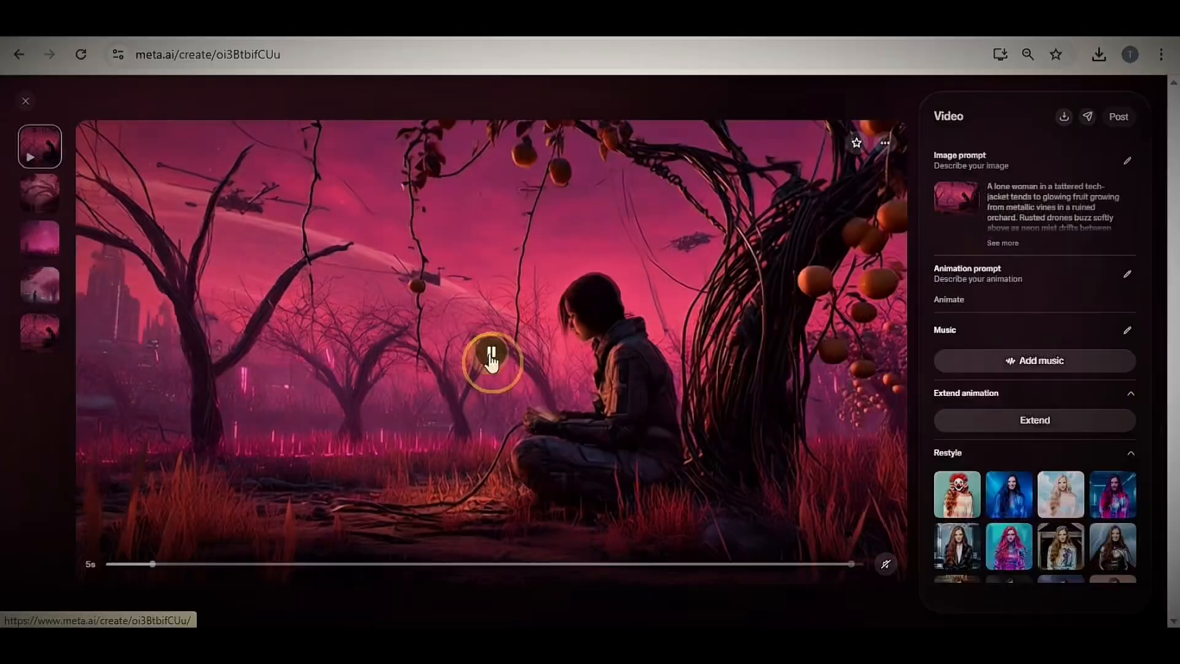
left_click(1064, 118)
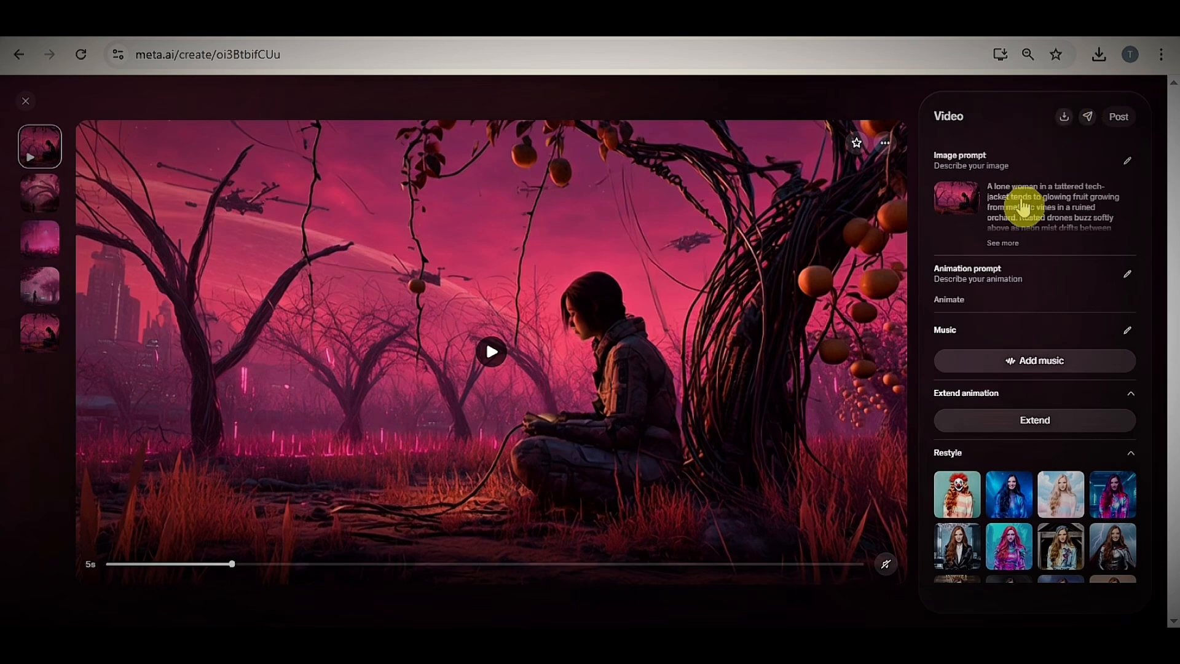
- Restyle the original image of the seated woman with the torn newspaper strips preset and return to the gallery
left_click(37, 330)
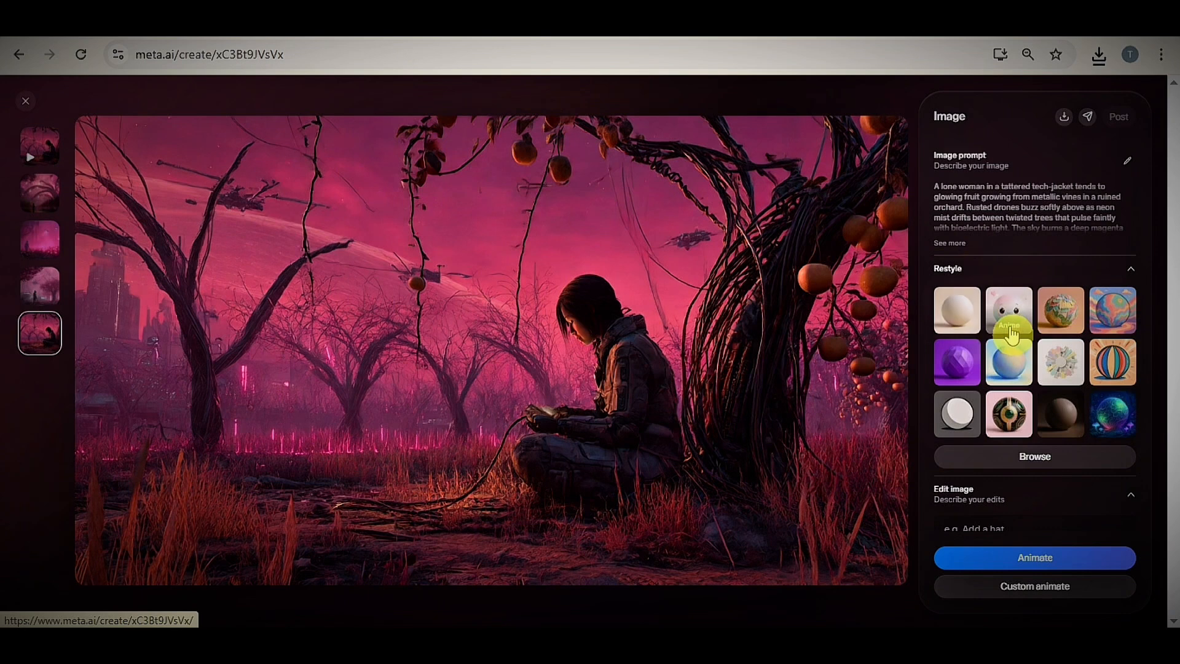
left_click(1068, 301)
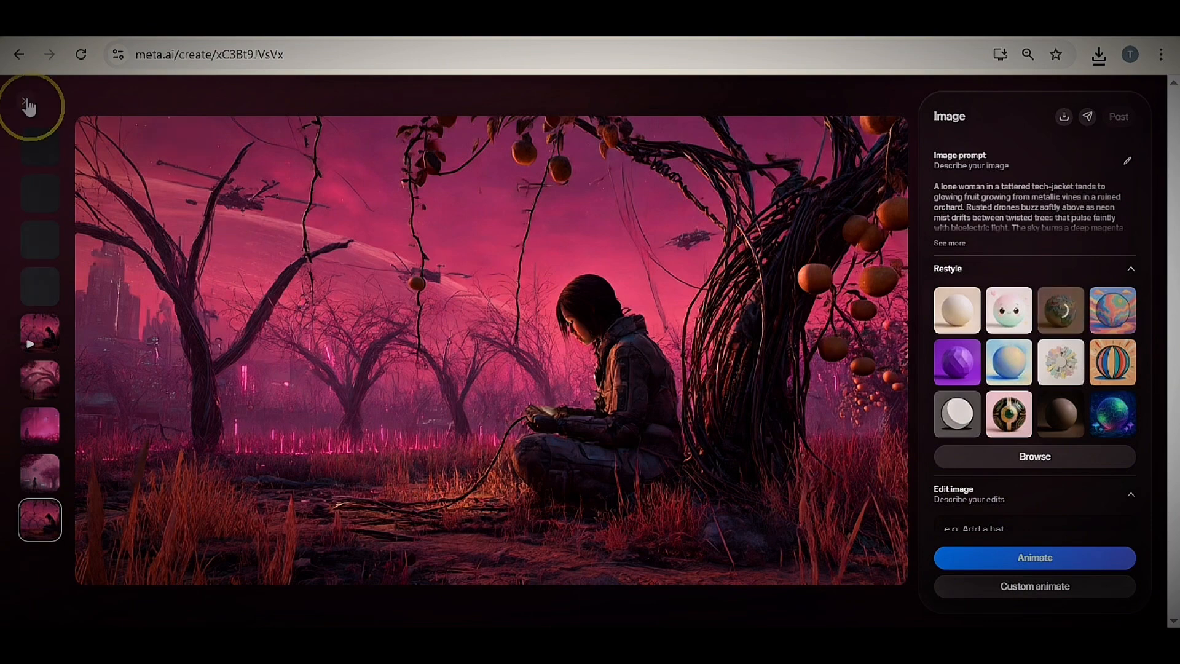
left_click(29, 106)
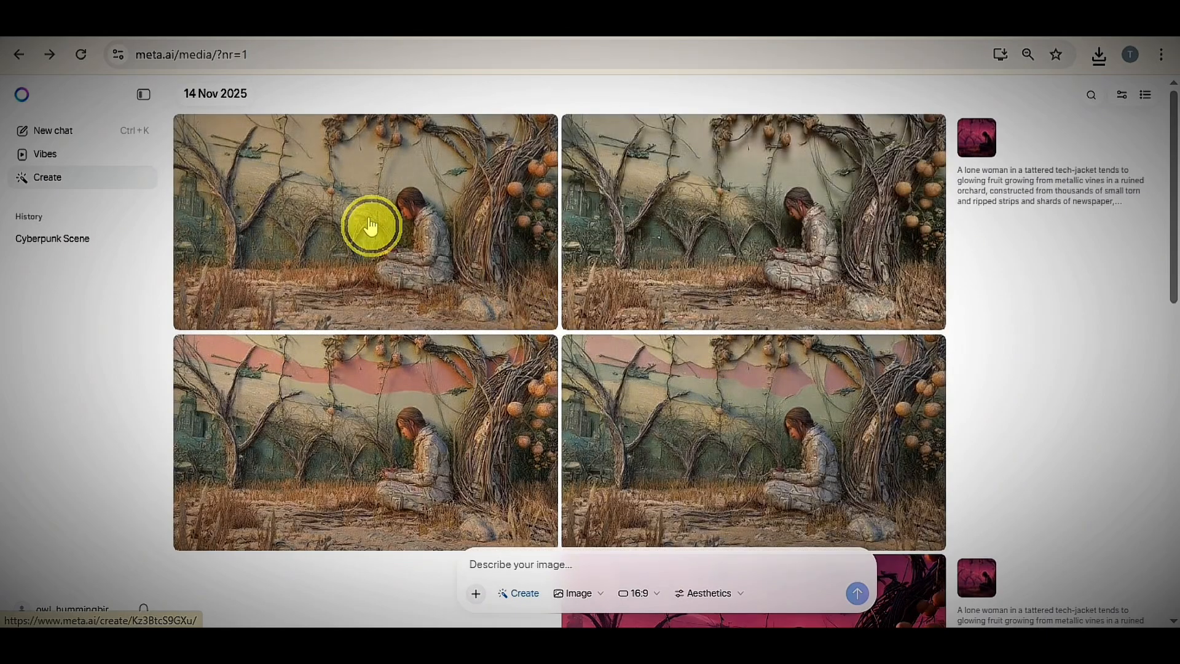
- Animate the first newspaper-style version of the seated woman and download the resulting video
left_click(369, 223)
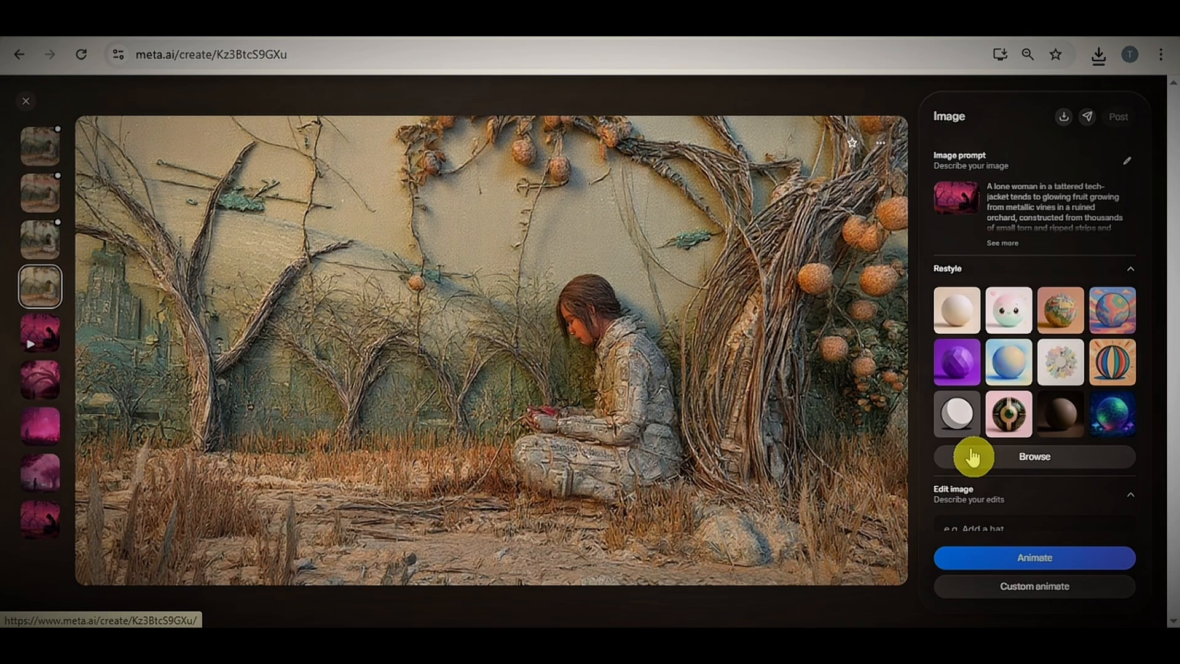
left_click(1041, 562)
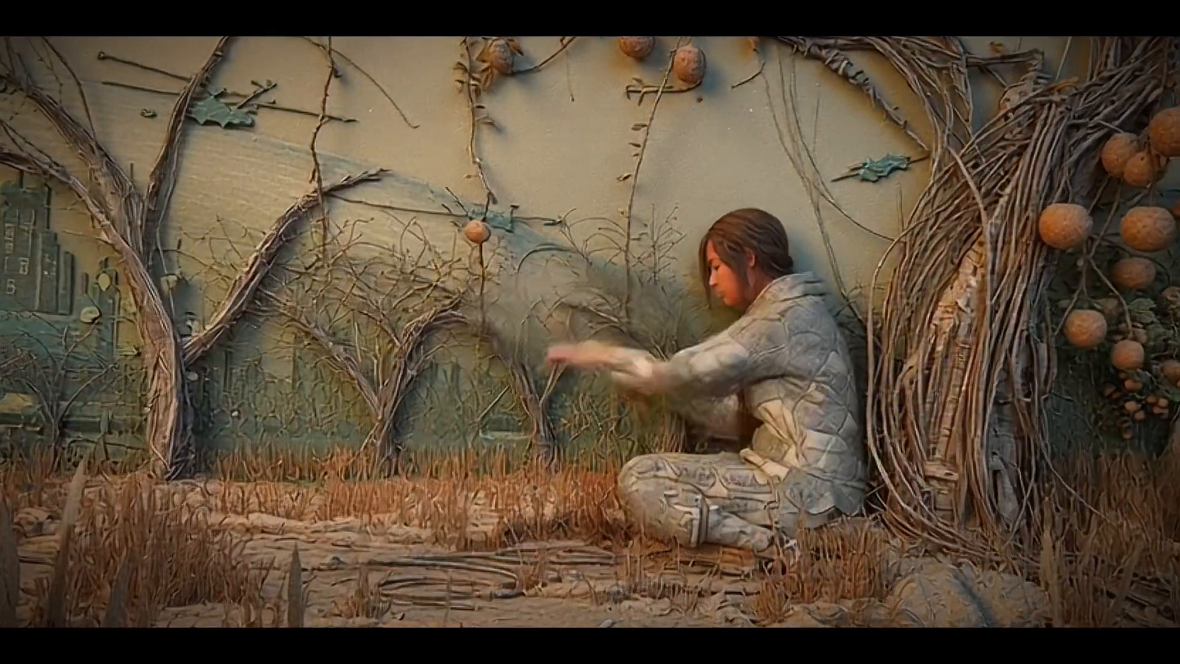
left_click(1058, 127)
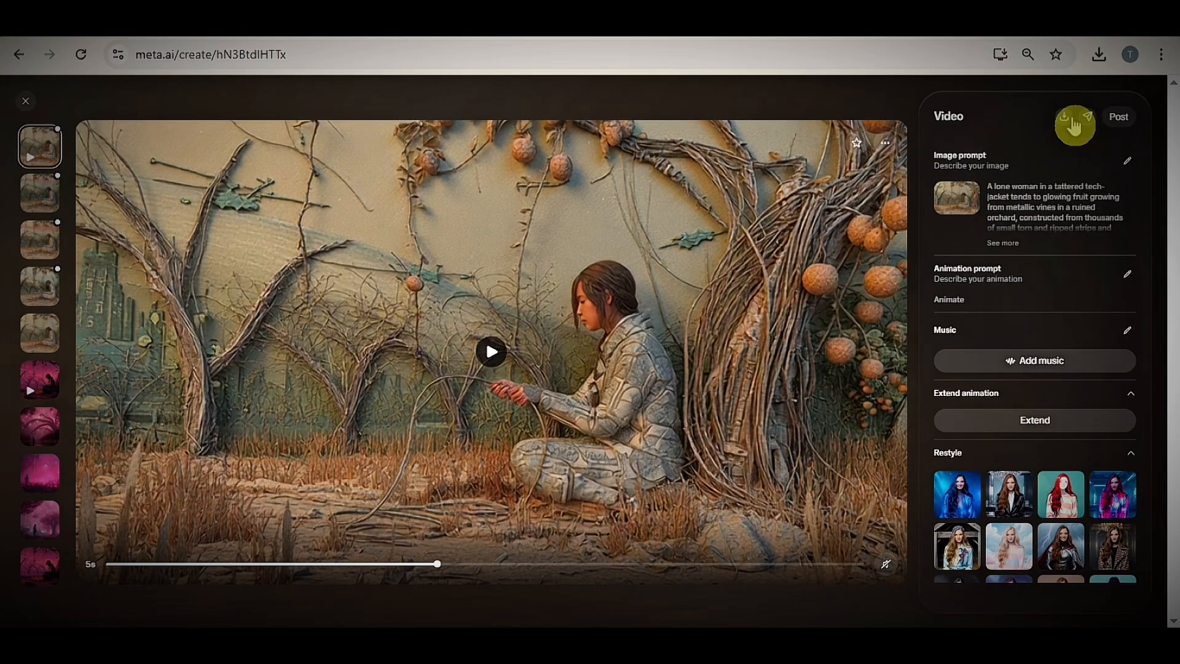
left_click(1132, 157)
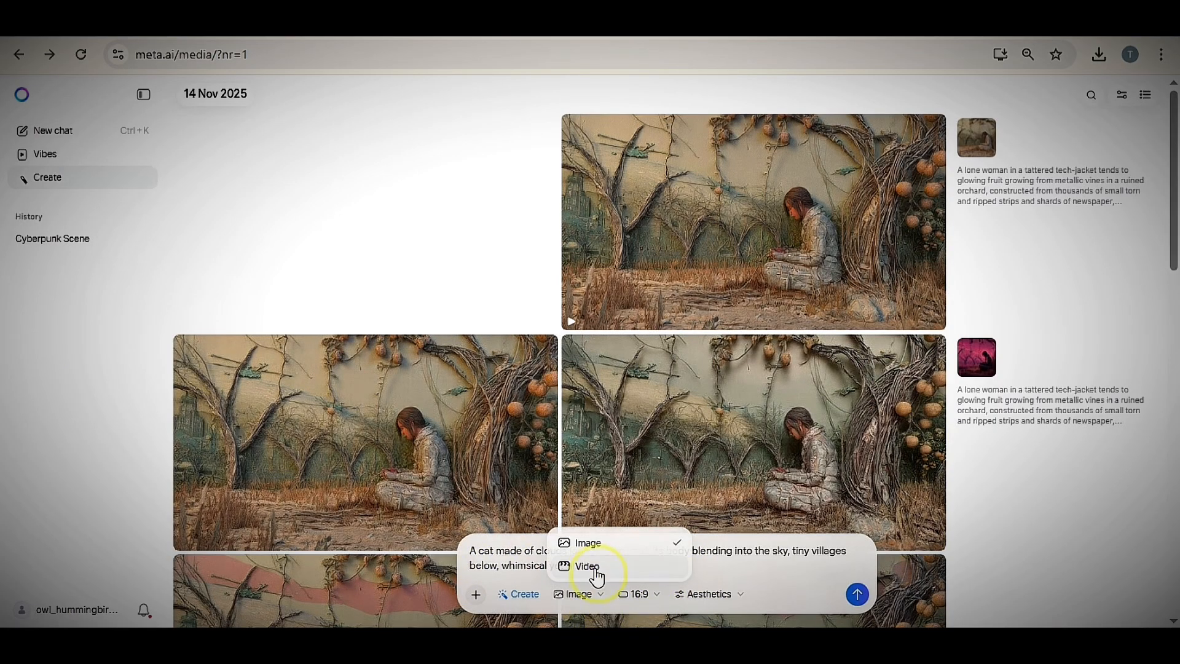
- Set the output type to Video and generate an animation from the prompt about a cat made of clouds lounging on a road
left_click(594, 570)
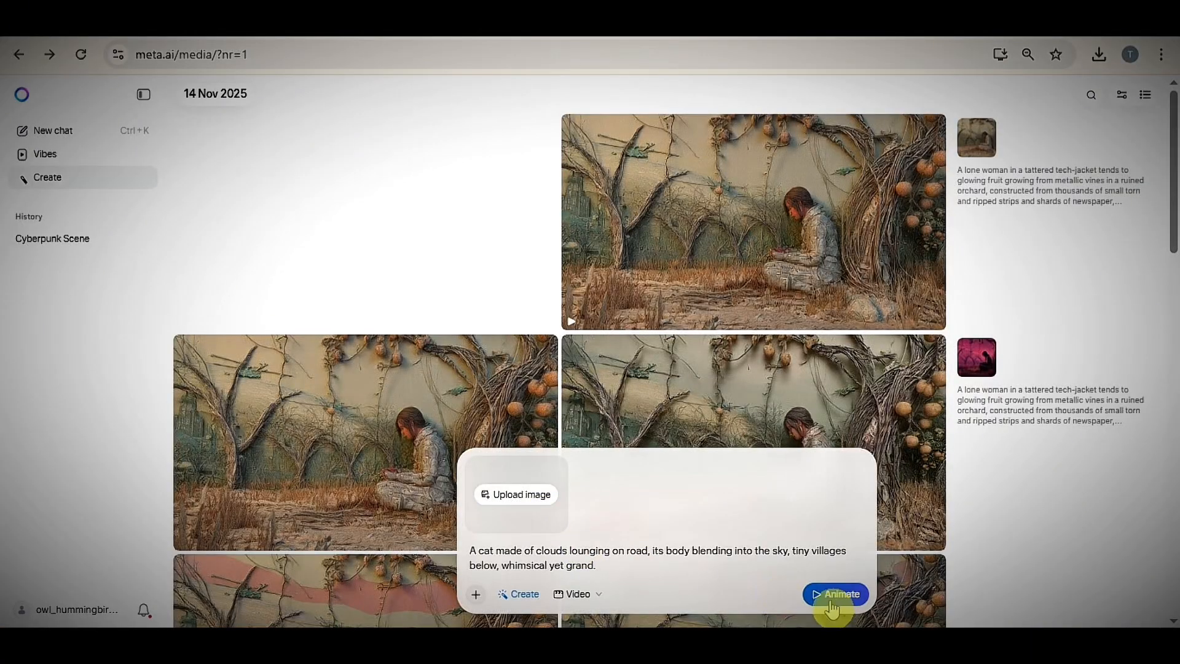
left_click(831, 599)
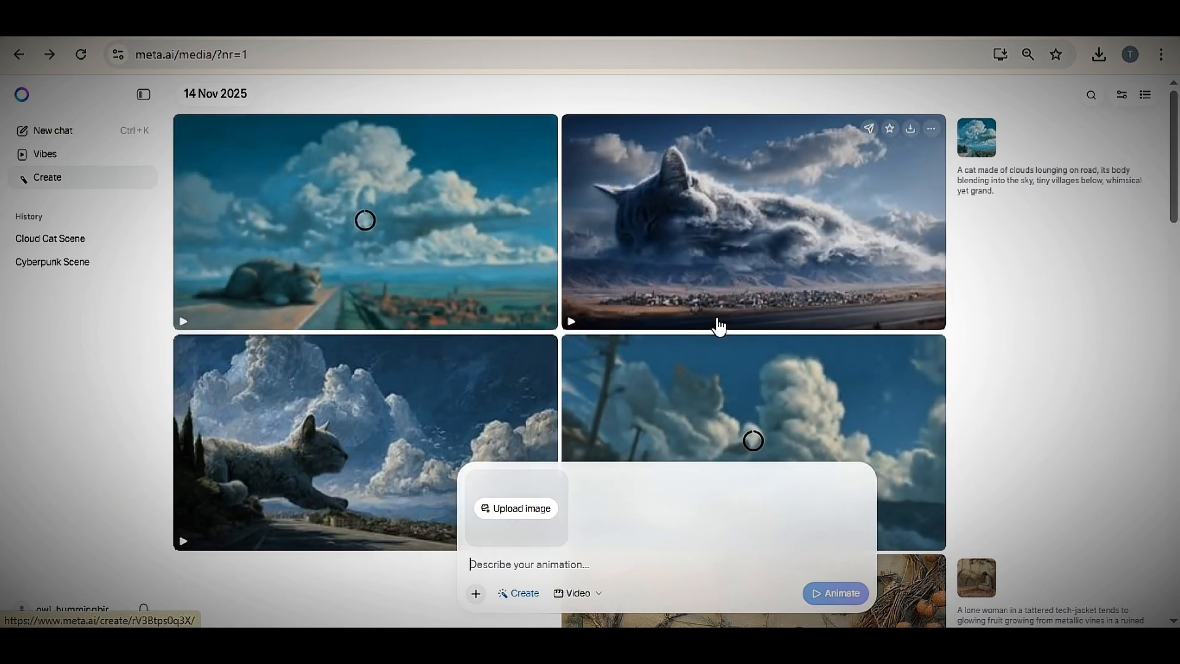
- View the animation of the giant cloud cat sleeping above the village, download it and return to the gallery
left_click(738, 240)
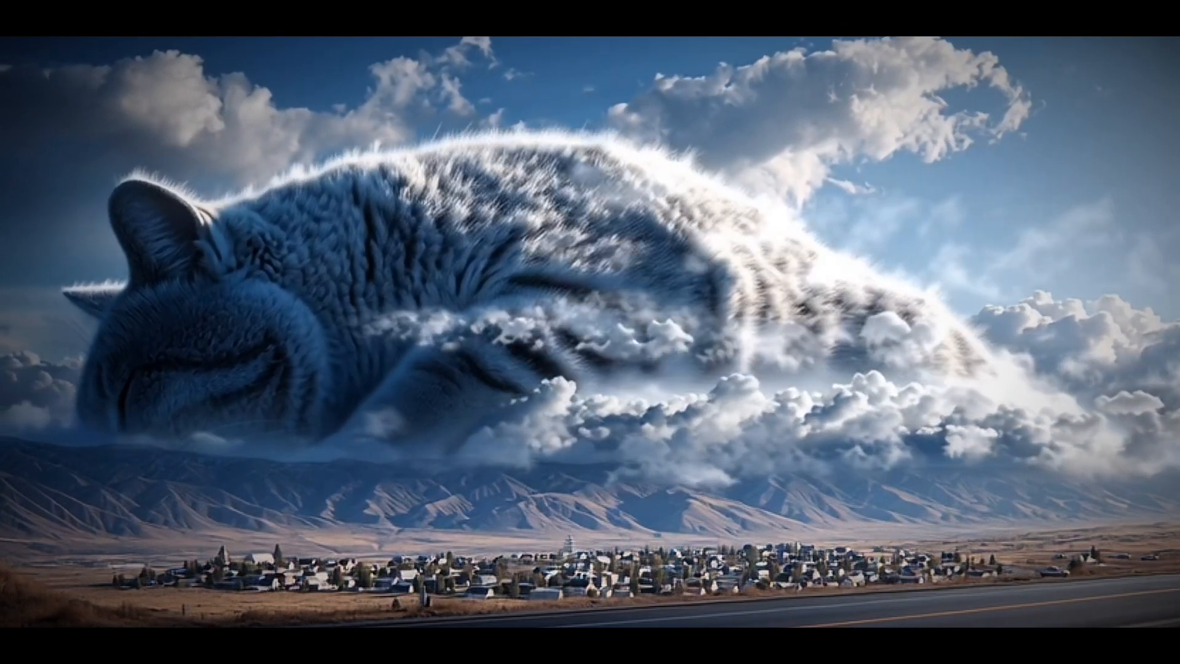
left_click(544, 363)
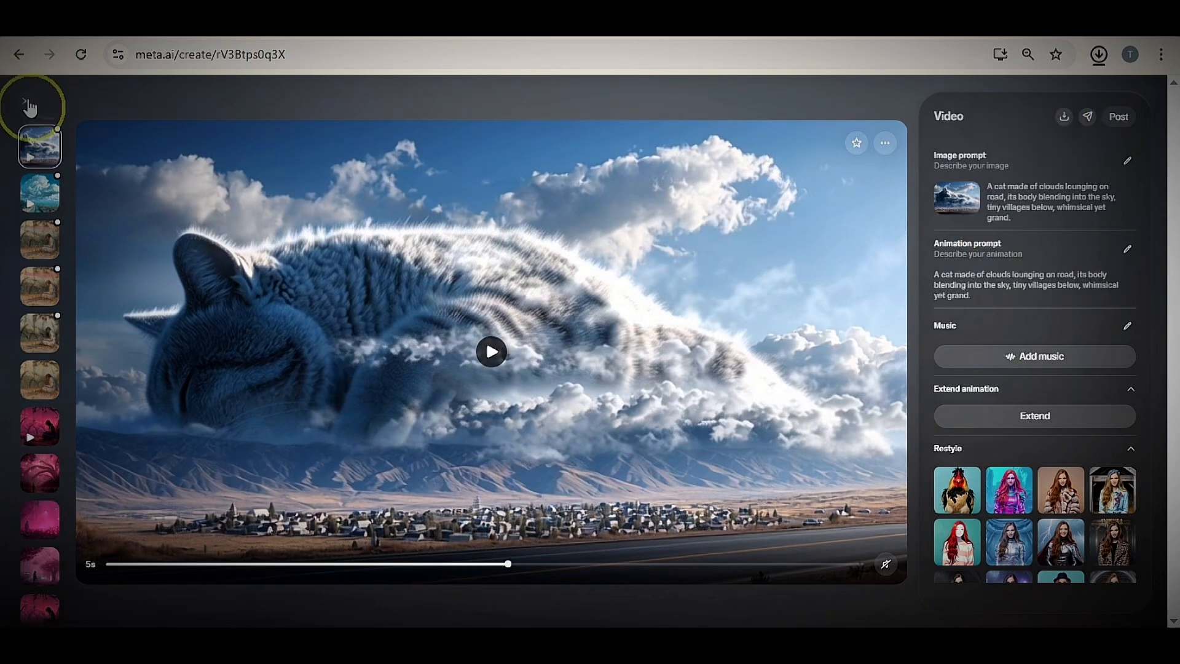
left_click(28, 104)
- View the animation of the cloud cat leaping beside the road, download it and return to the gallery
left_click(264, 416)
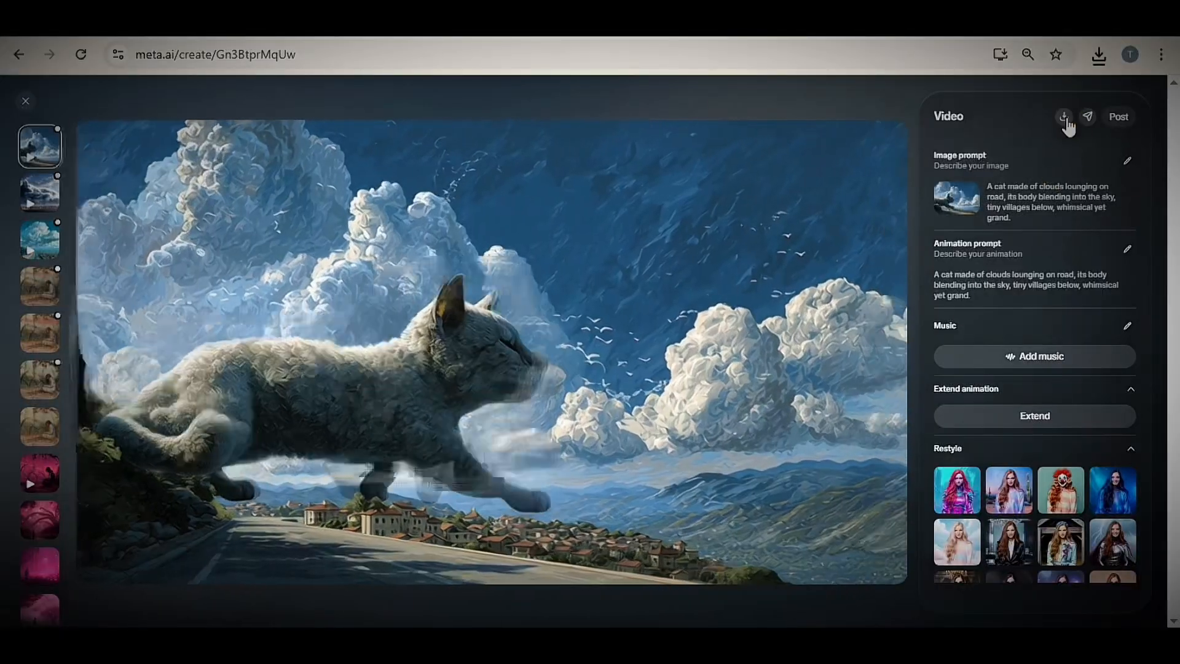
left_click(487, 364)
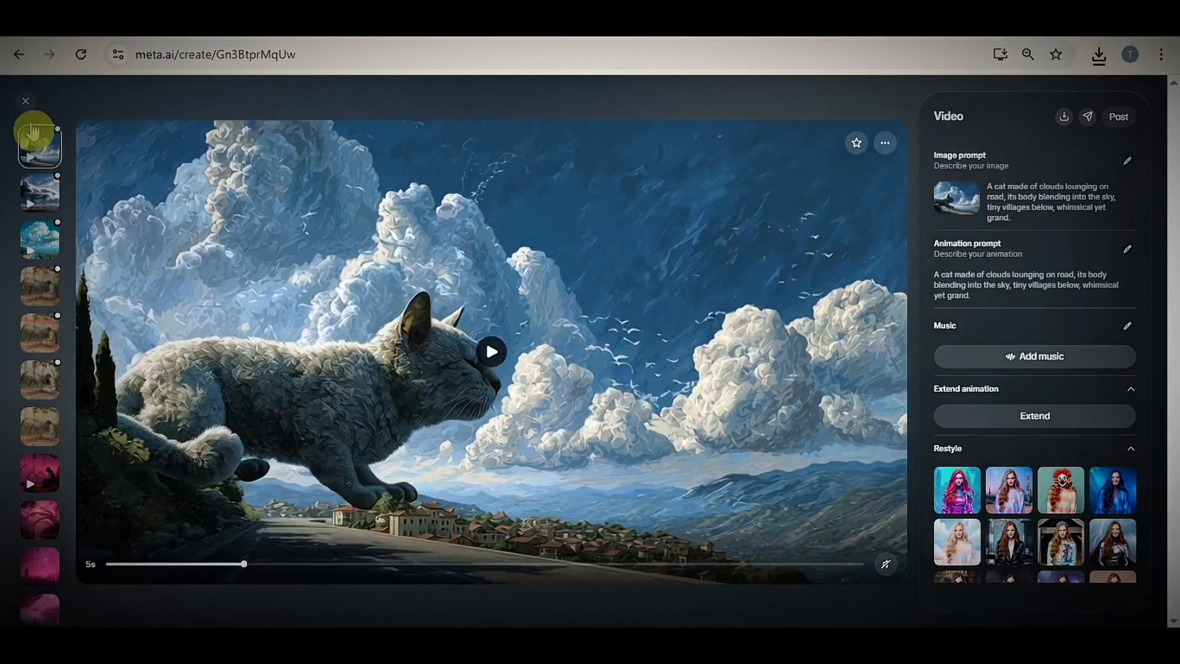
left_click(25, 104)
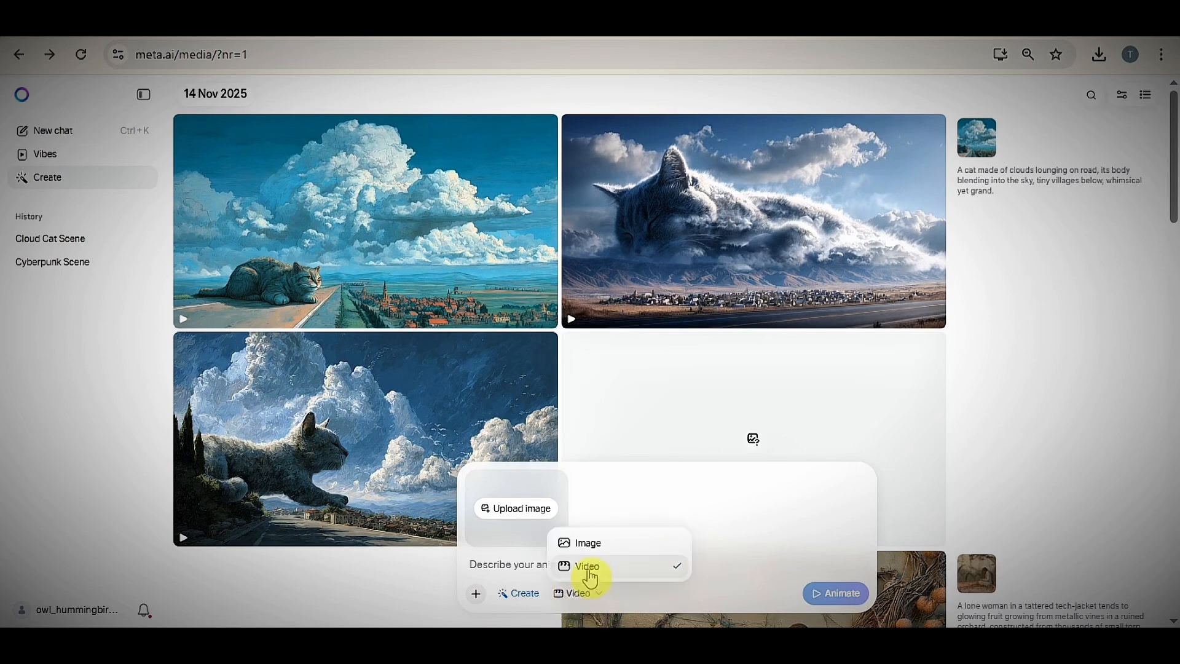
- Set the output type to Image and generate 16:9 images from the prompt about a silver-haired anime character boxing in a modern gym
left_click(588, 544)
right_click(598, 561)
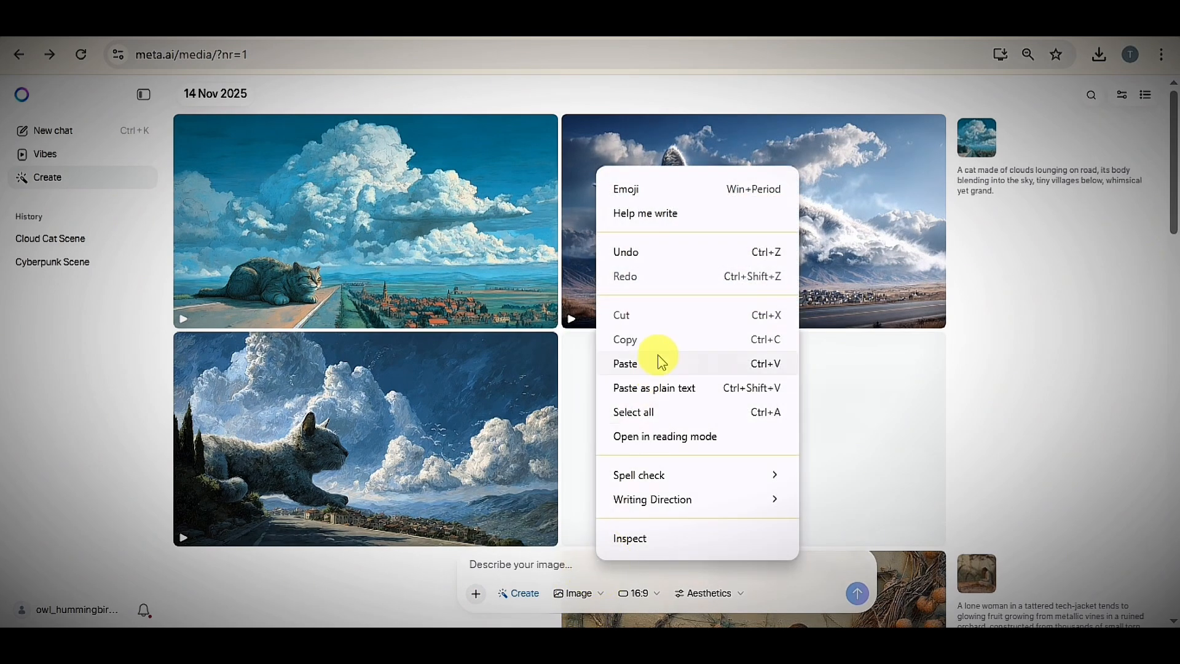
left_click(658, 361)
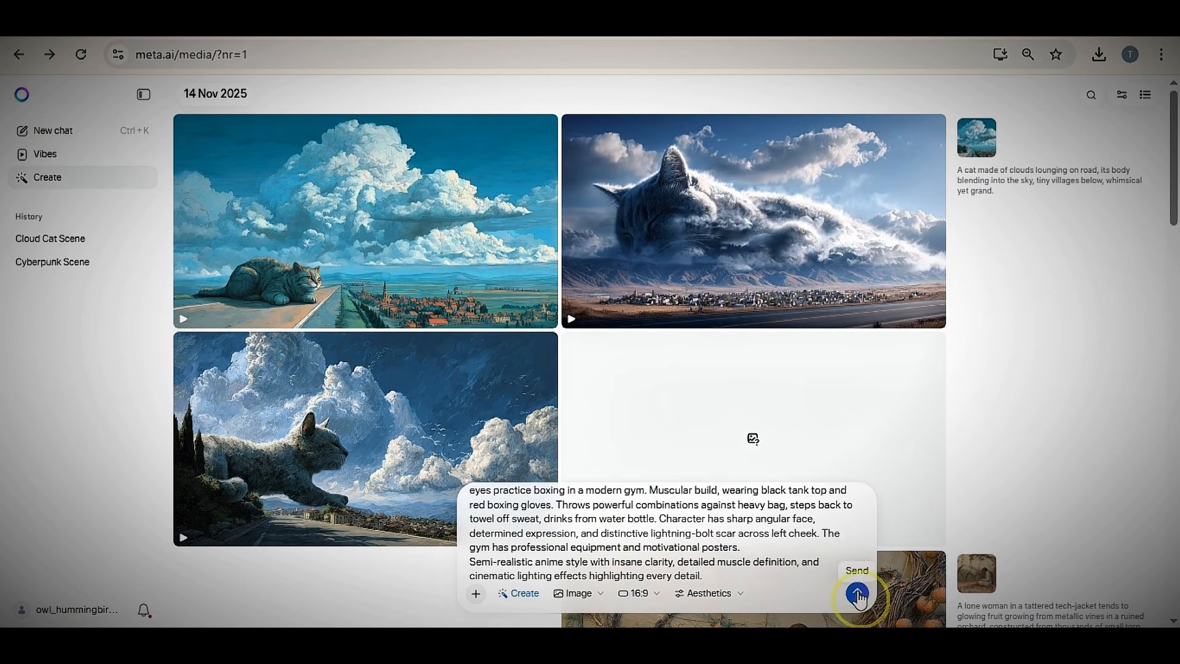
left_click(858, 594)
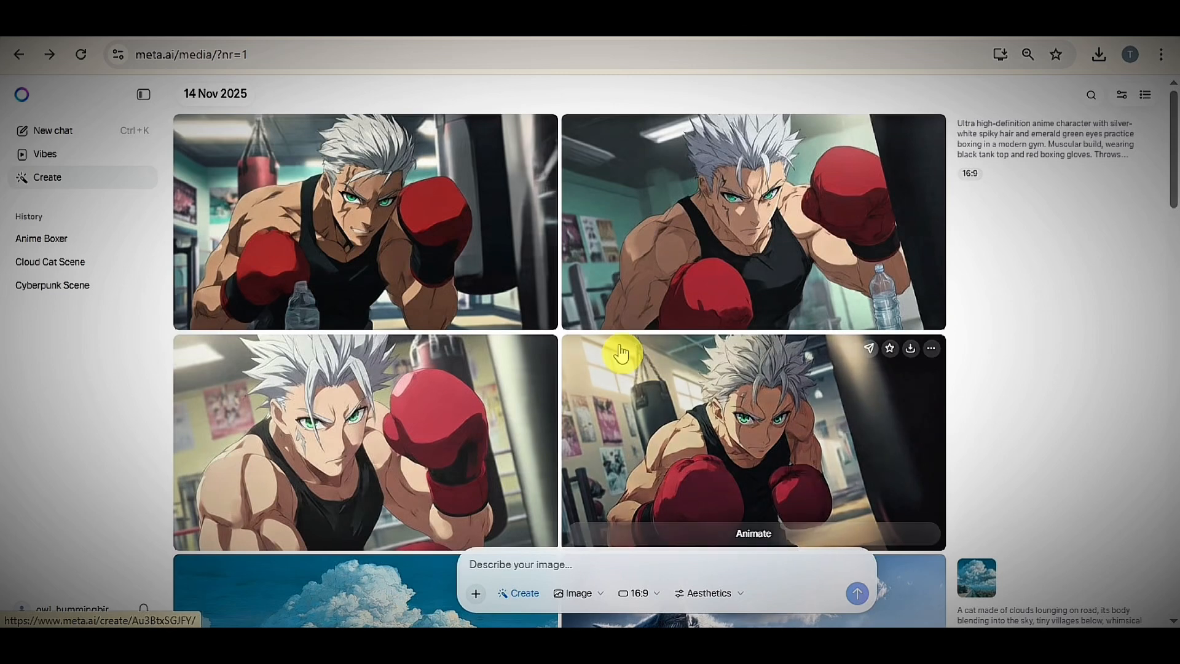
- Set the output type to Video and generate animations from the same anime boxer prompt
left_click(753, 532)
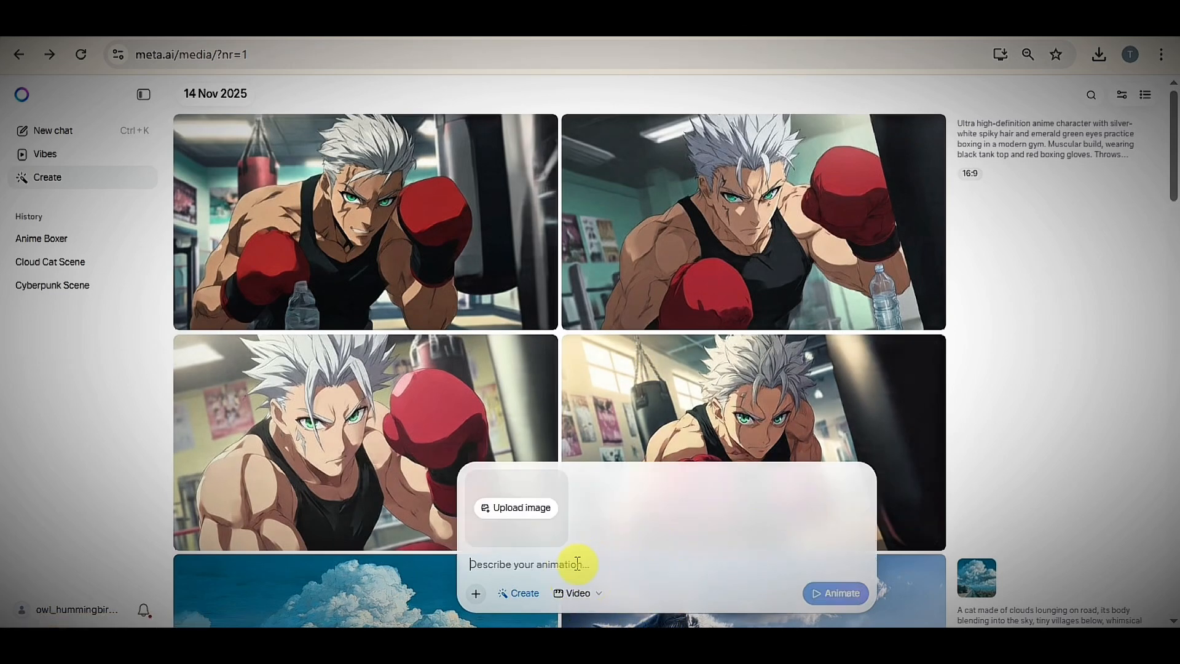
left_click(842, 593)
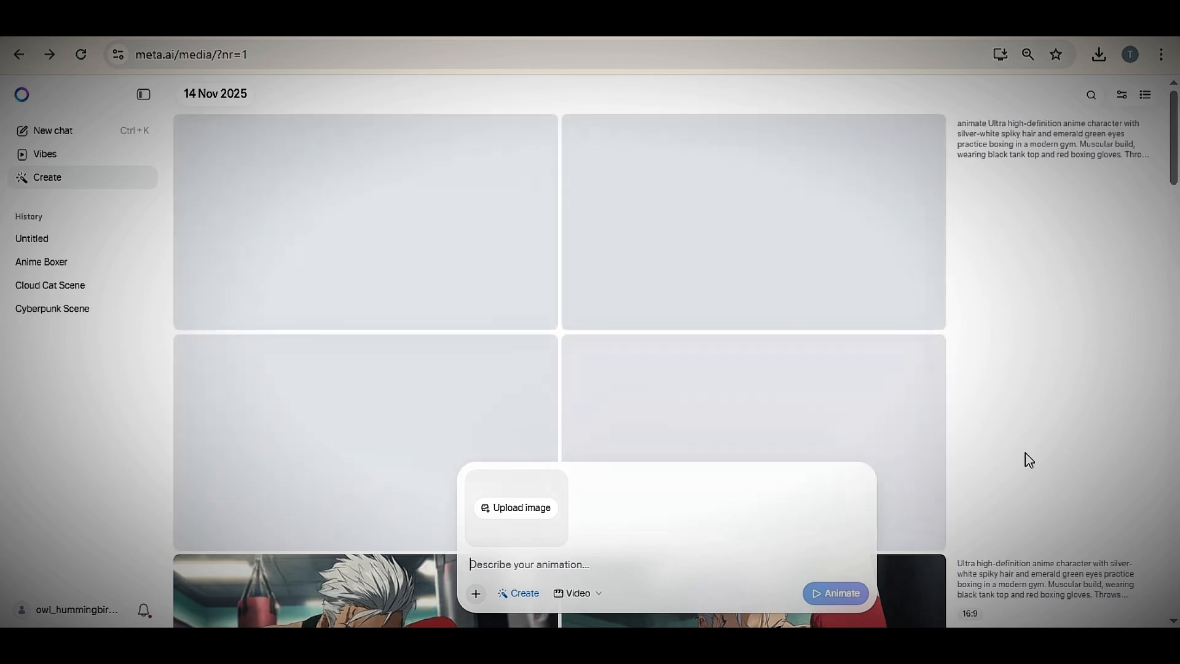
- View and download the generated anime boxer video, and restyle it with the Western preset
left_click(711, 281)
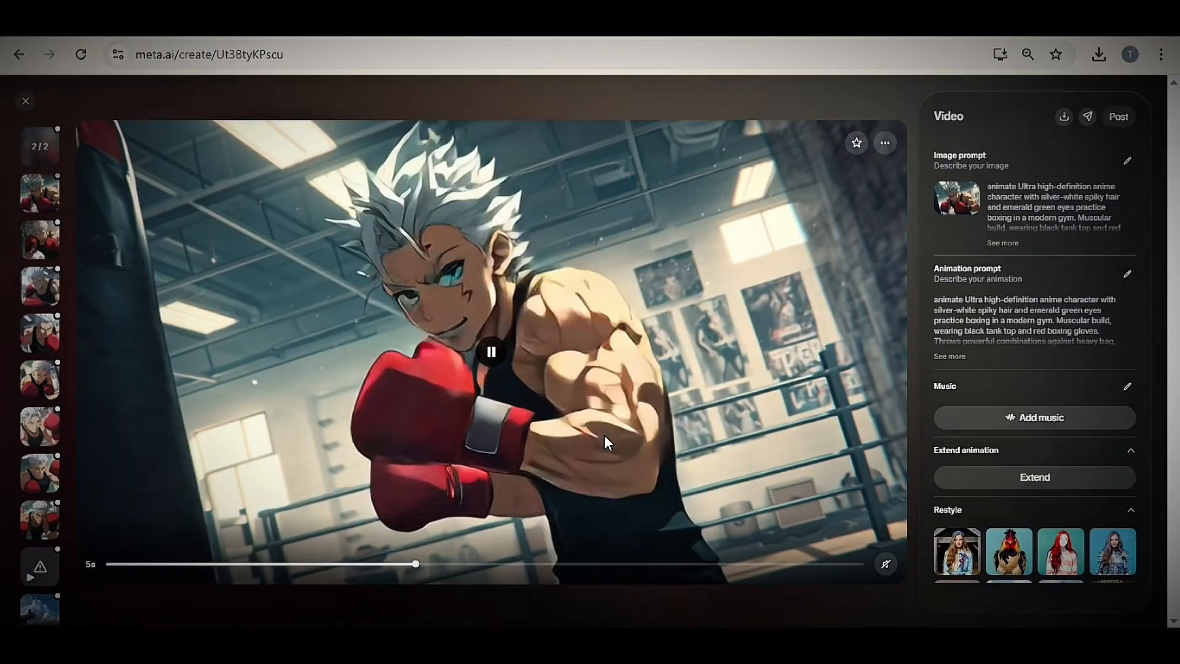
left_click(496, 352)
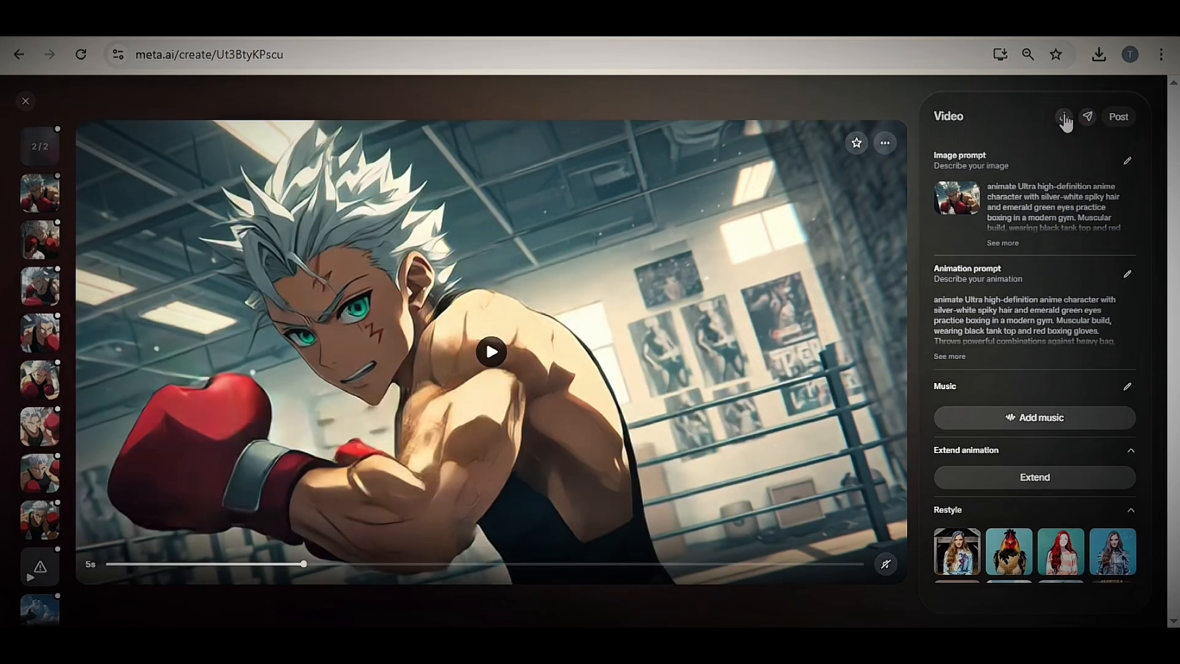
scroll(1020, 335, "down", 3)
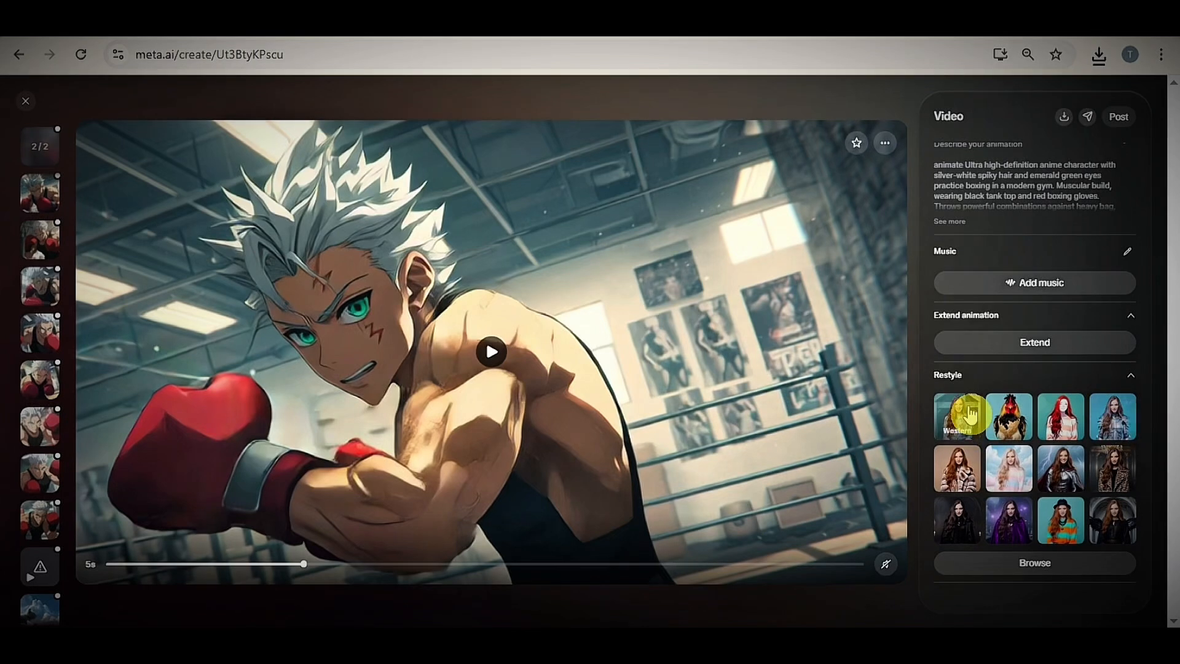
left_click(39, 165)
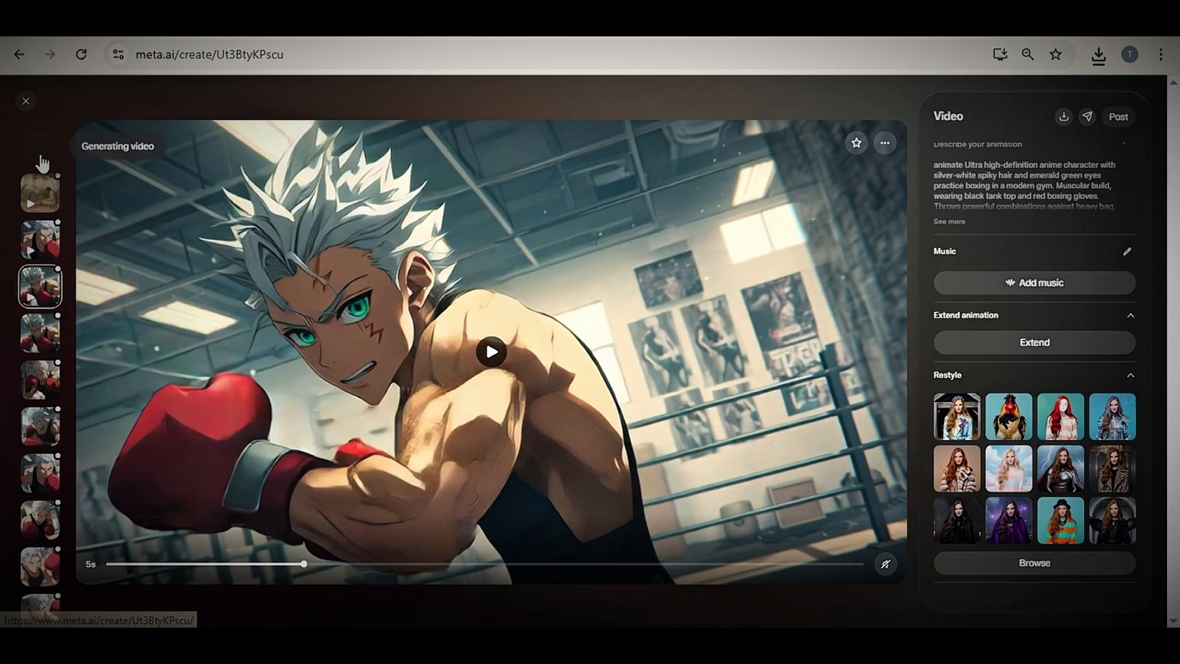